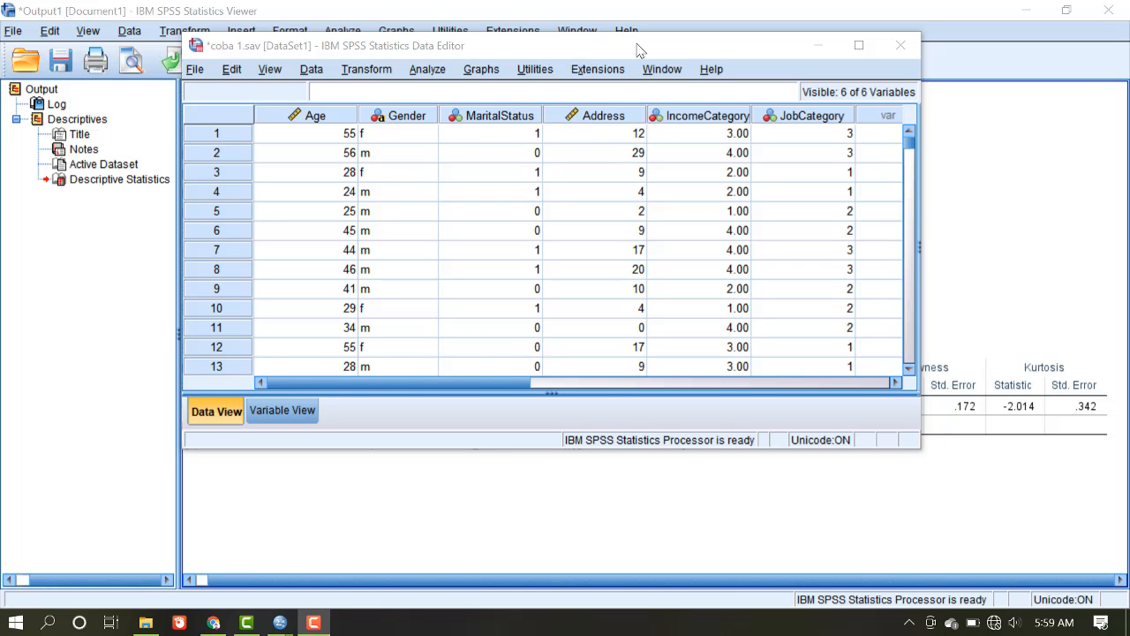
- Look through the dataset's rows from the first case to the last, examining the Age through JobCategory variables
drag(639, 49, 632, 23)
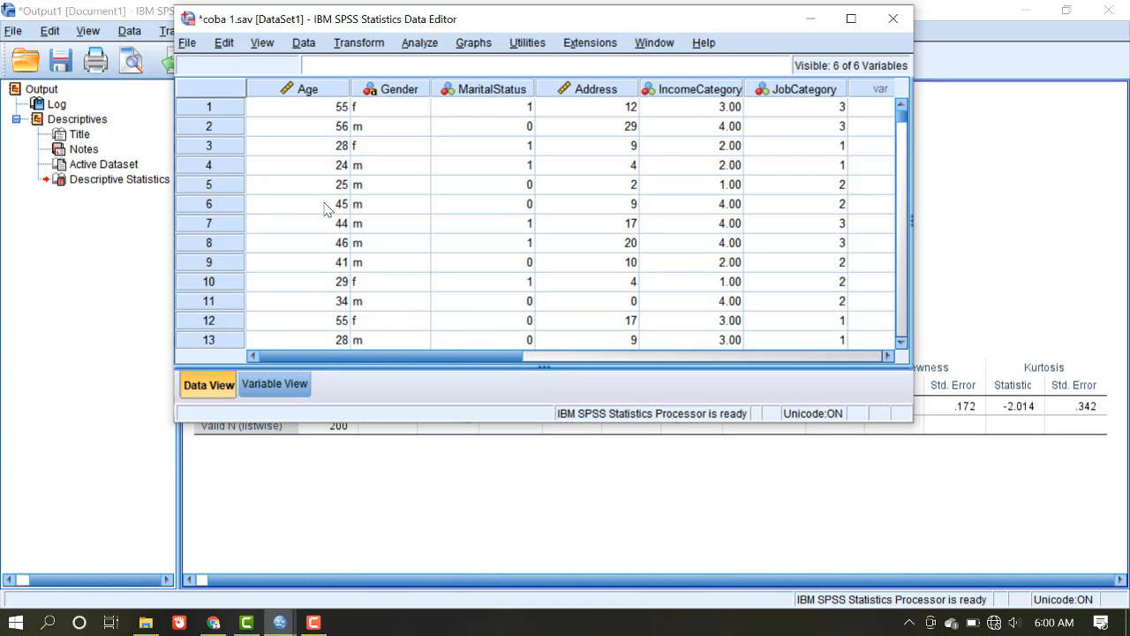
scroll(324, 208, down, 10)
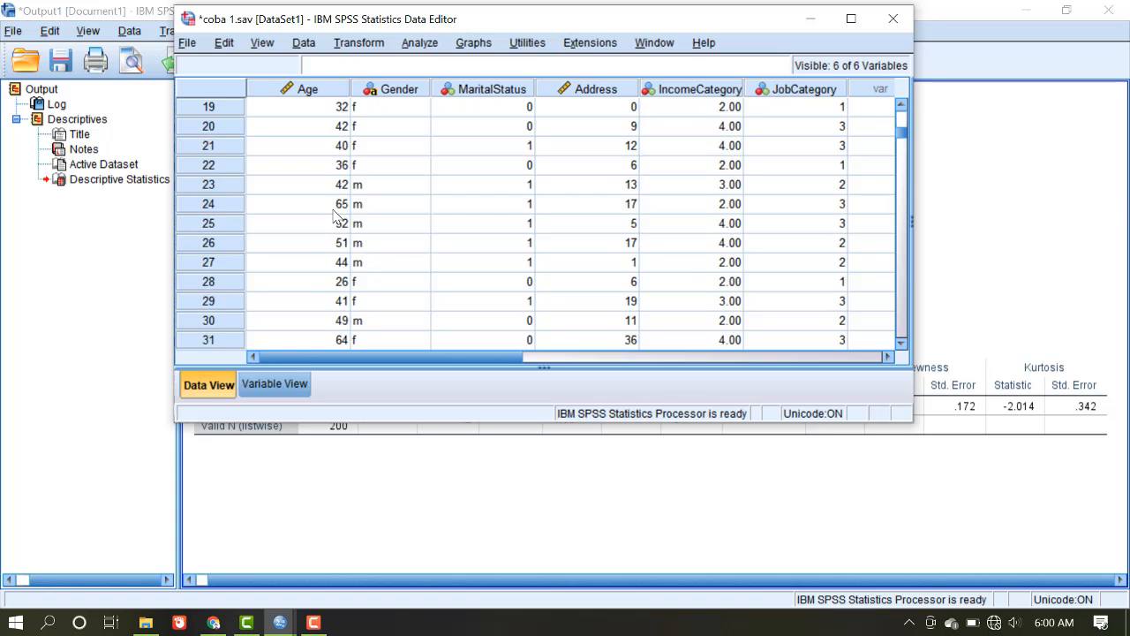
scroll(344, 210, down, 19)
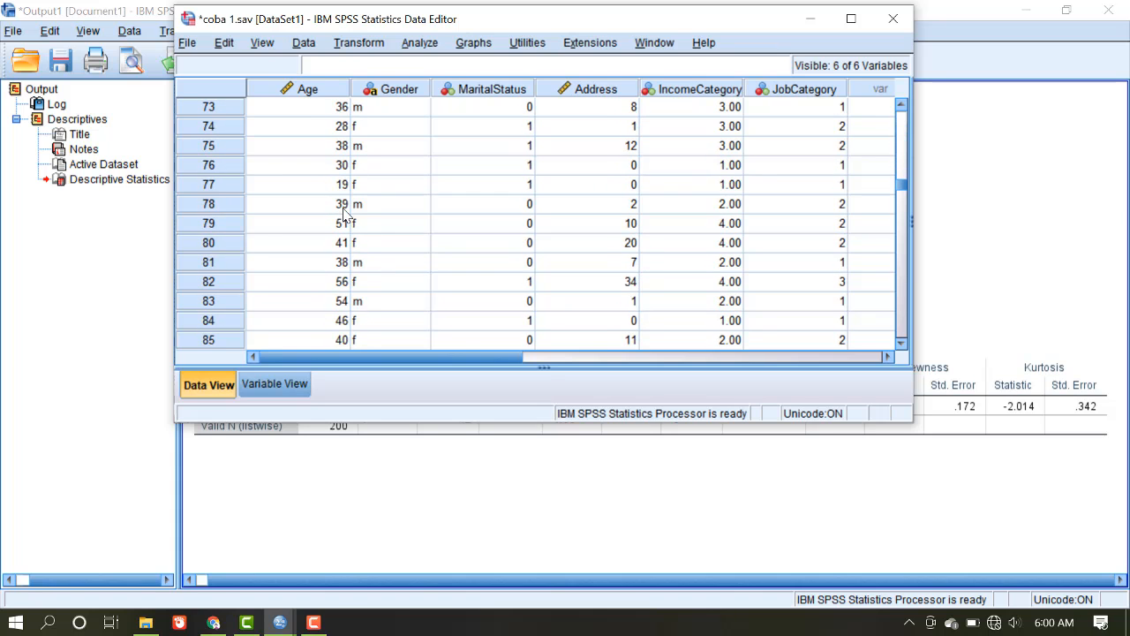
scroll(344, 215, down, 20)
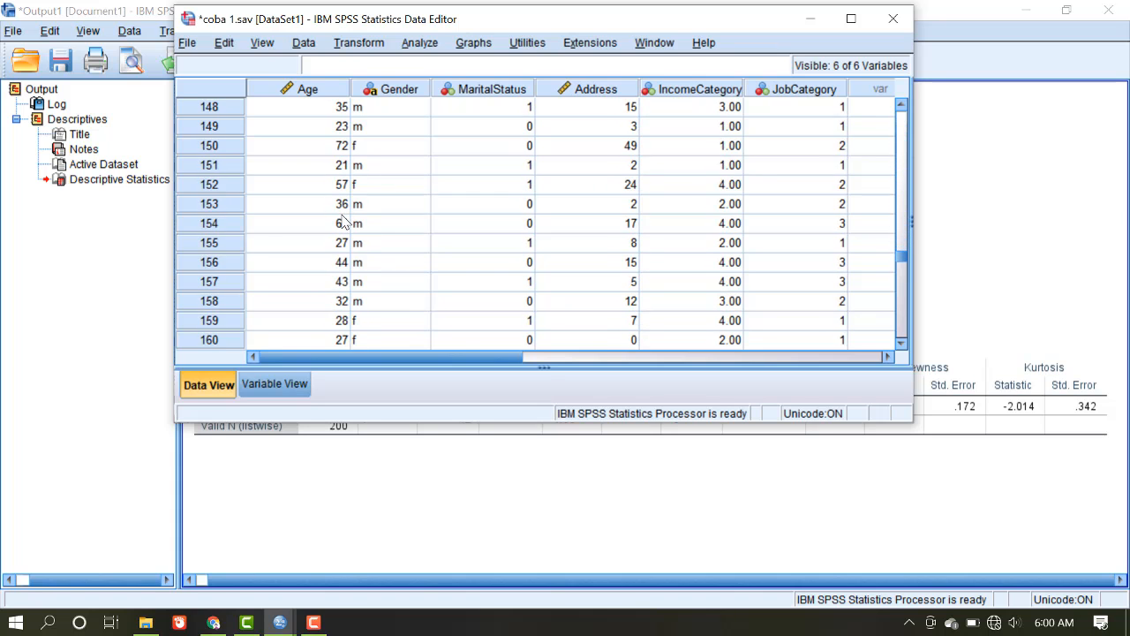
scroll(344, 223, down, 10)
scroll(344, 222, up, 13)
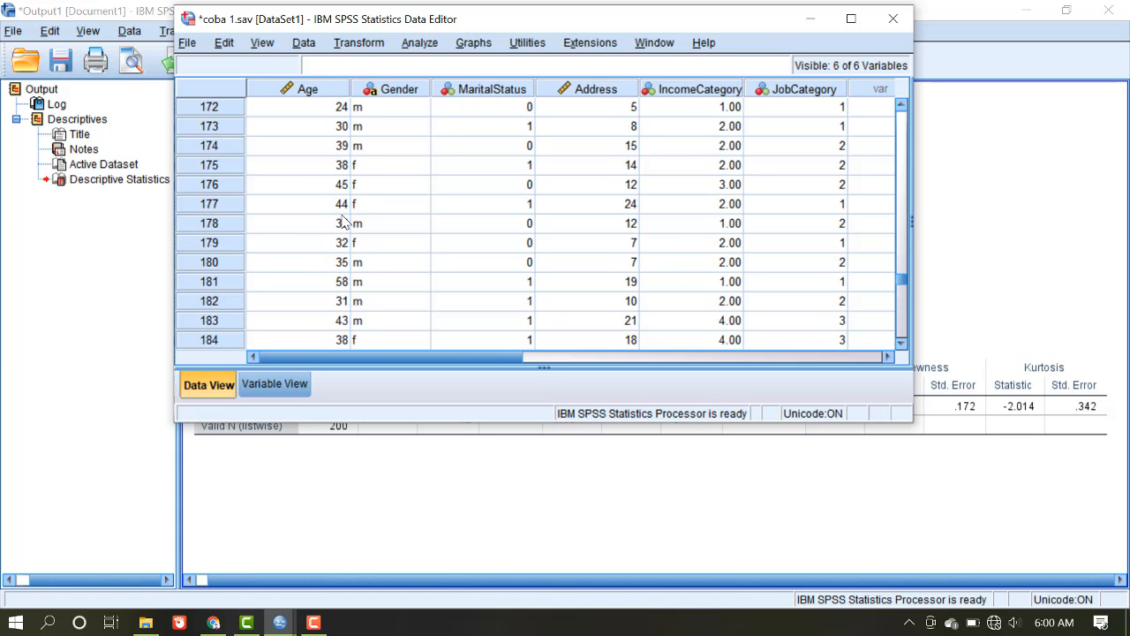
scroll(343, 221, up, 20)
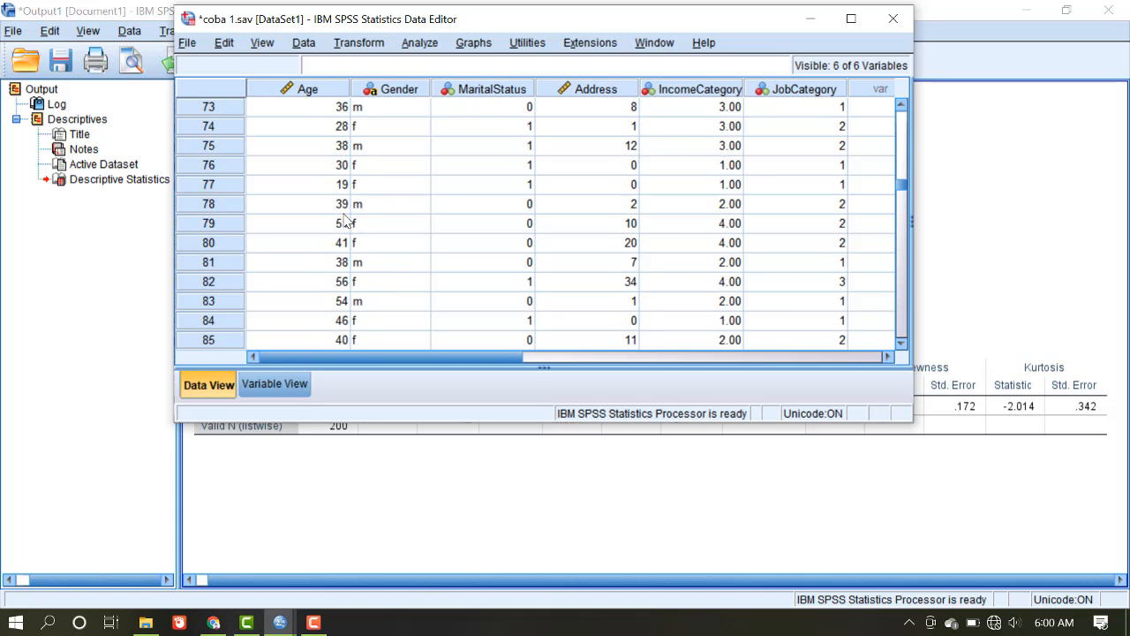
scroll(345, 216, up, 16)
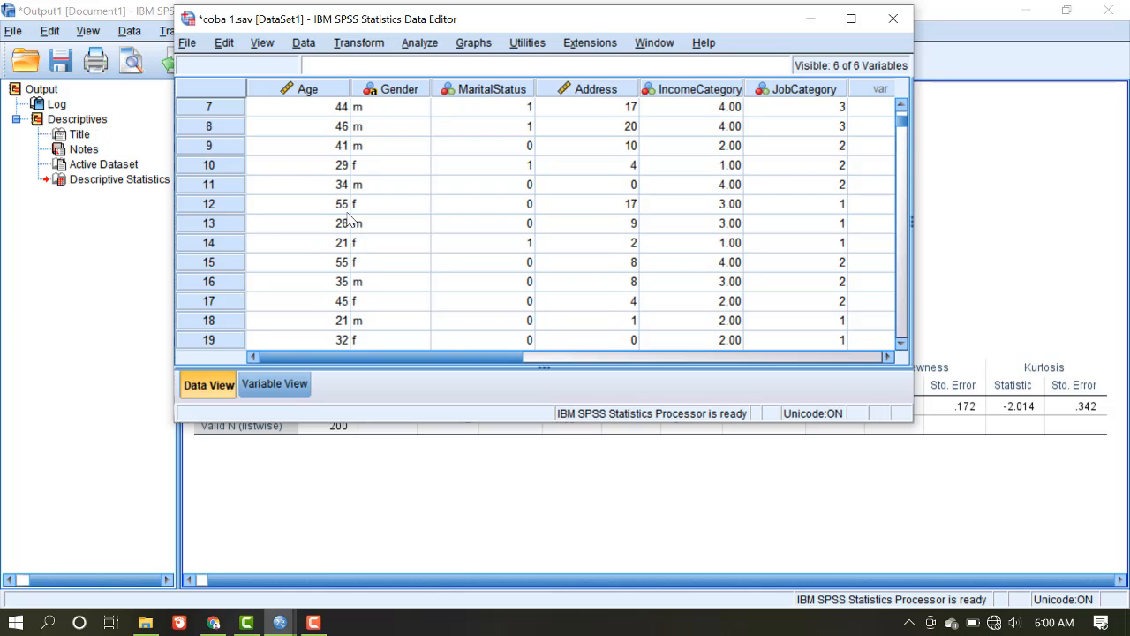
scroll(349, 221, up, 2)
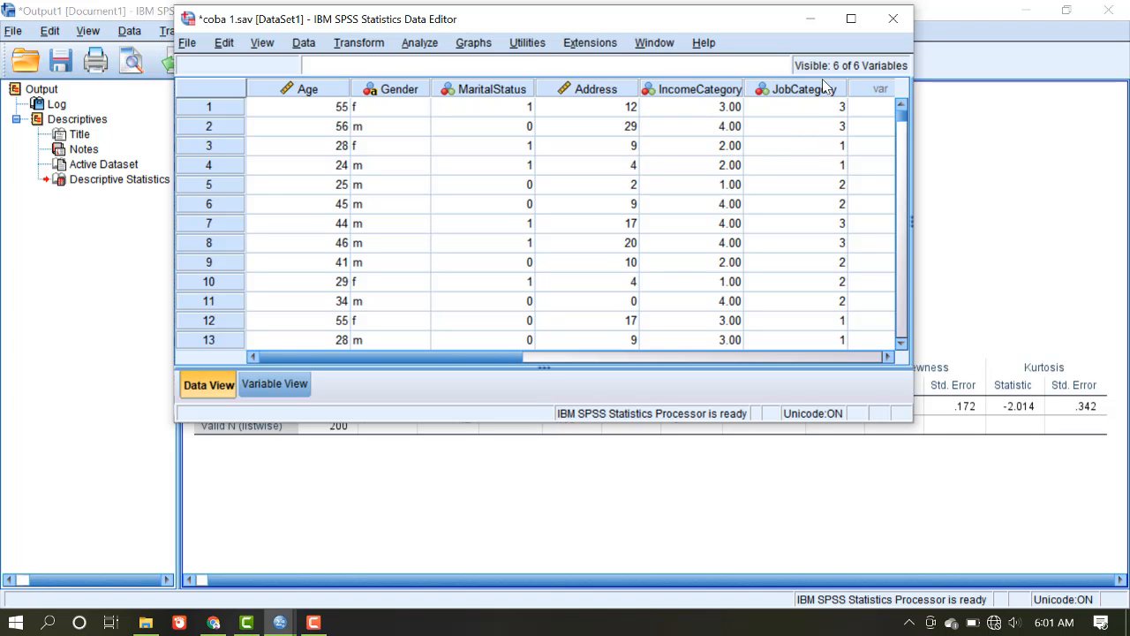
scroll(795, 267, down, 6)
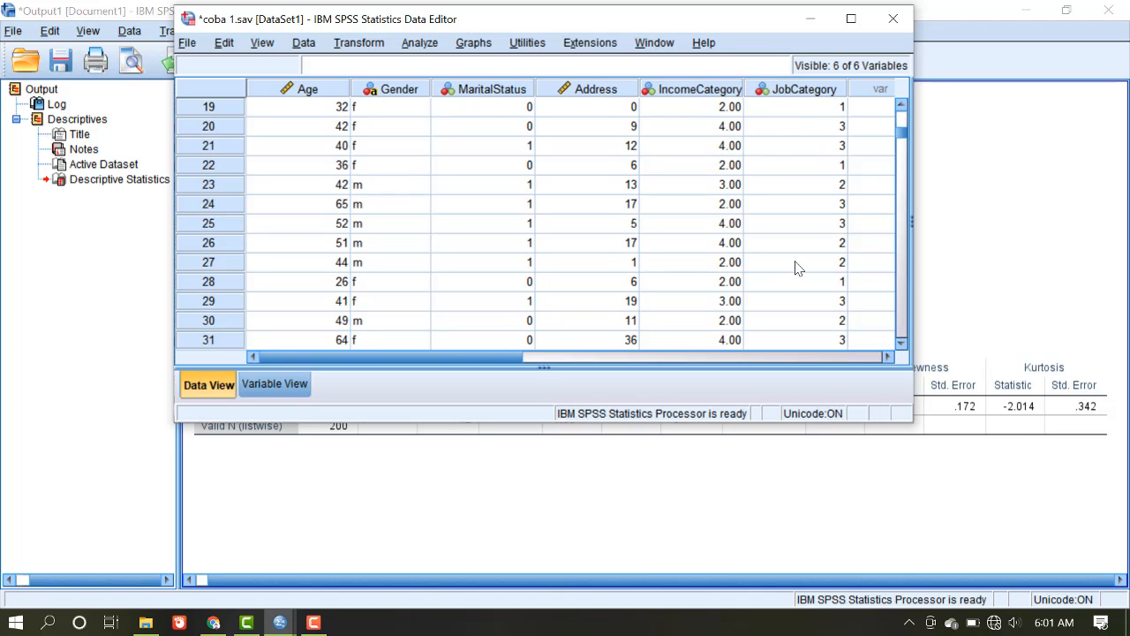
scroll(798, 268, down, 4)
scroll(798, 266, up, 10)
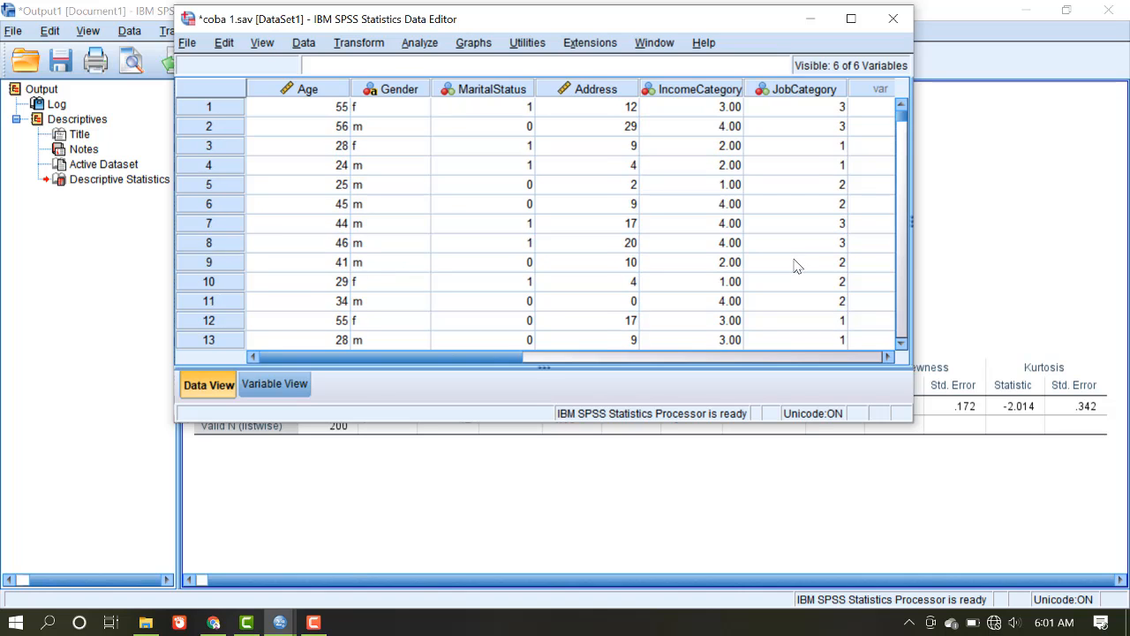
- Inspect the Gender variable's type settings in the variable definitions
click(275, 385)
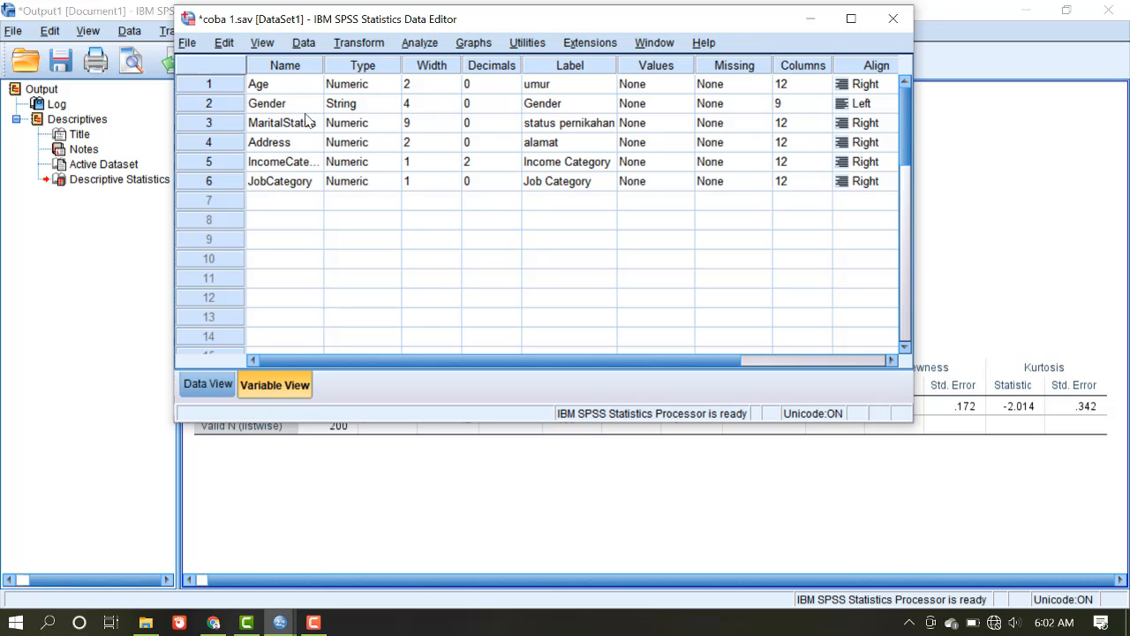
click(353, 110)
right_click(353, 109)
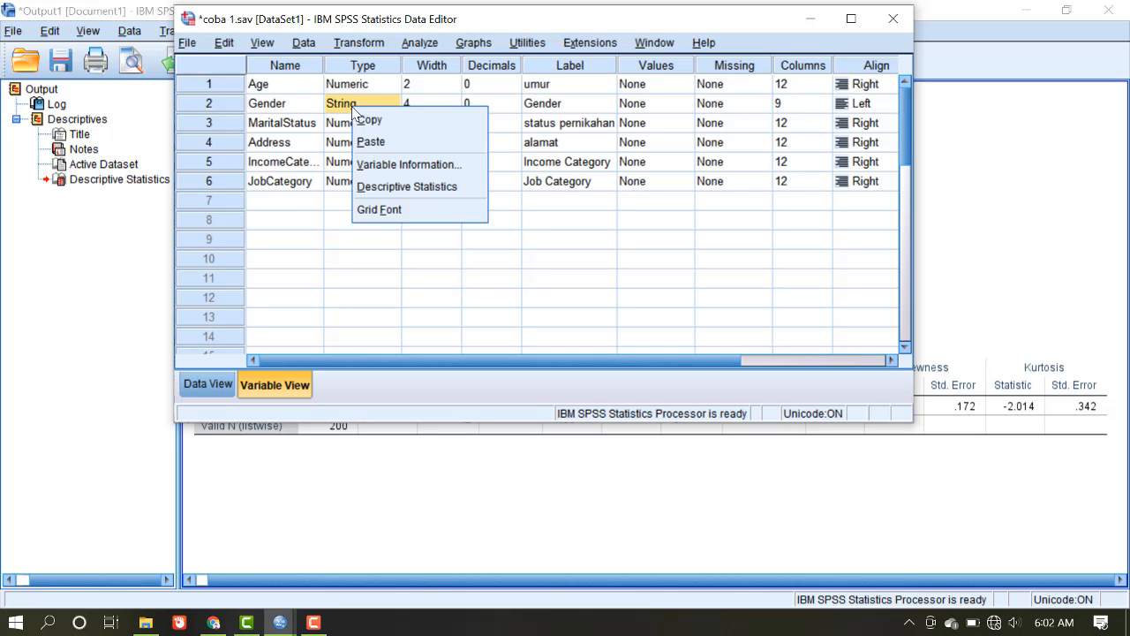
click(351, 104)
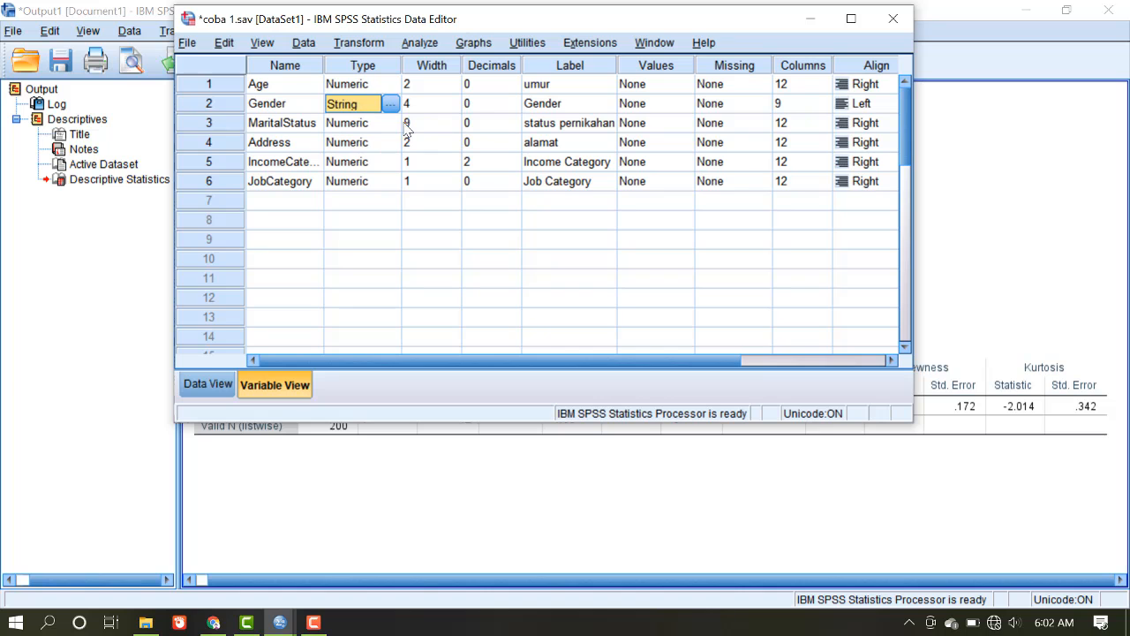
click(390, 104)
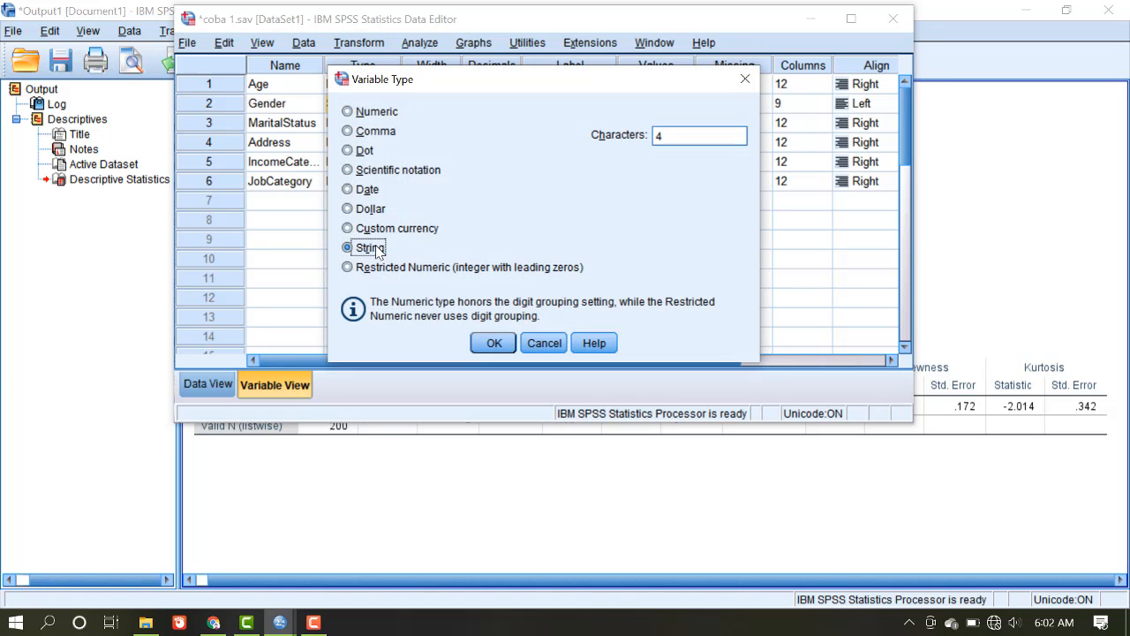
click(494, 343)
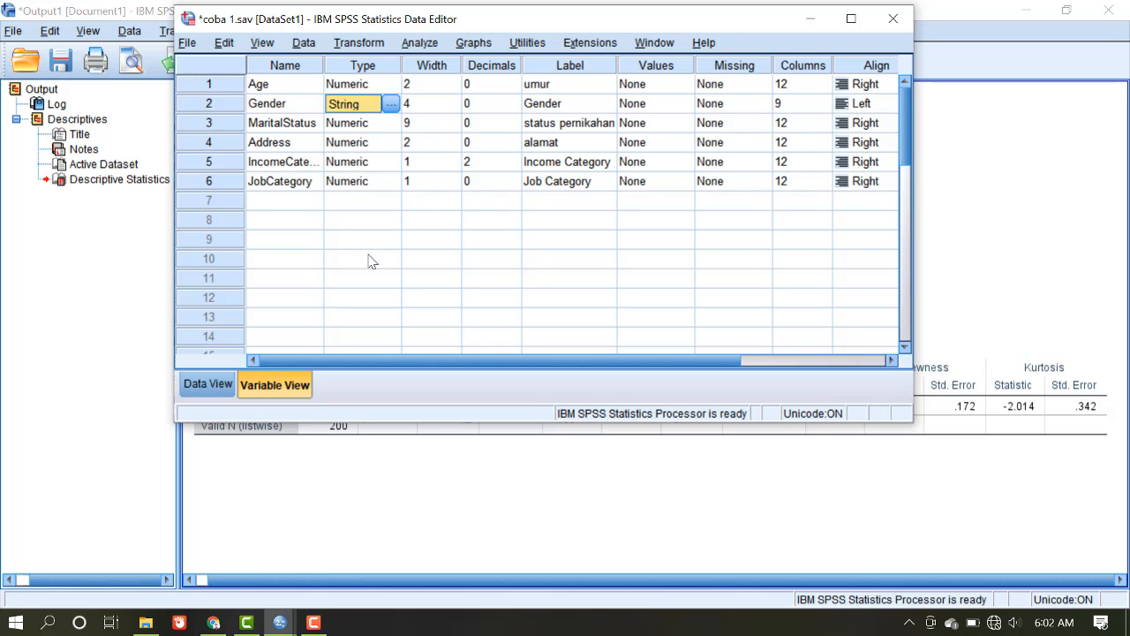
click(553, 259)
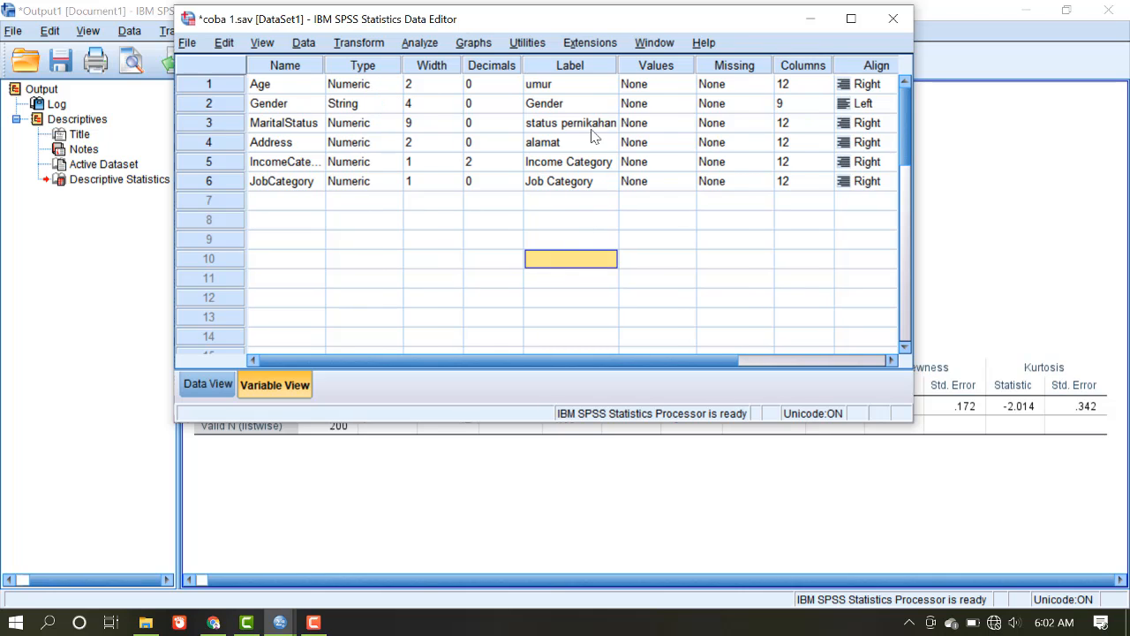
- Examine the Name and Label attributes of all variables in the variable definitions
click(290, 68)
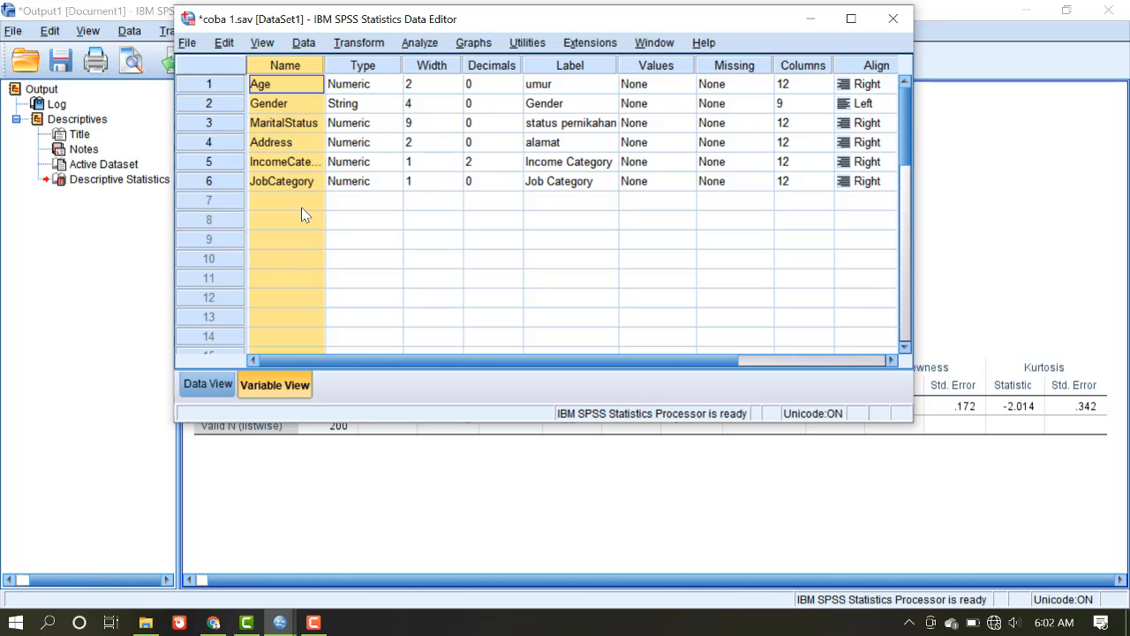
click(344, 242)
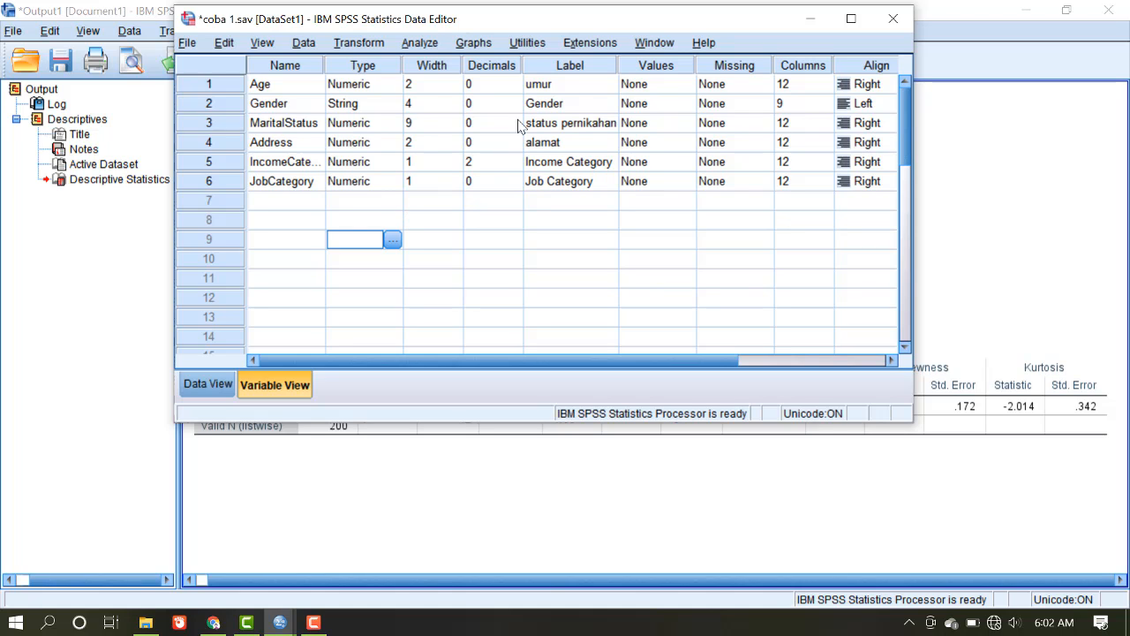
click(579, 67)
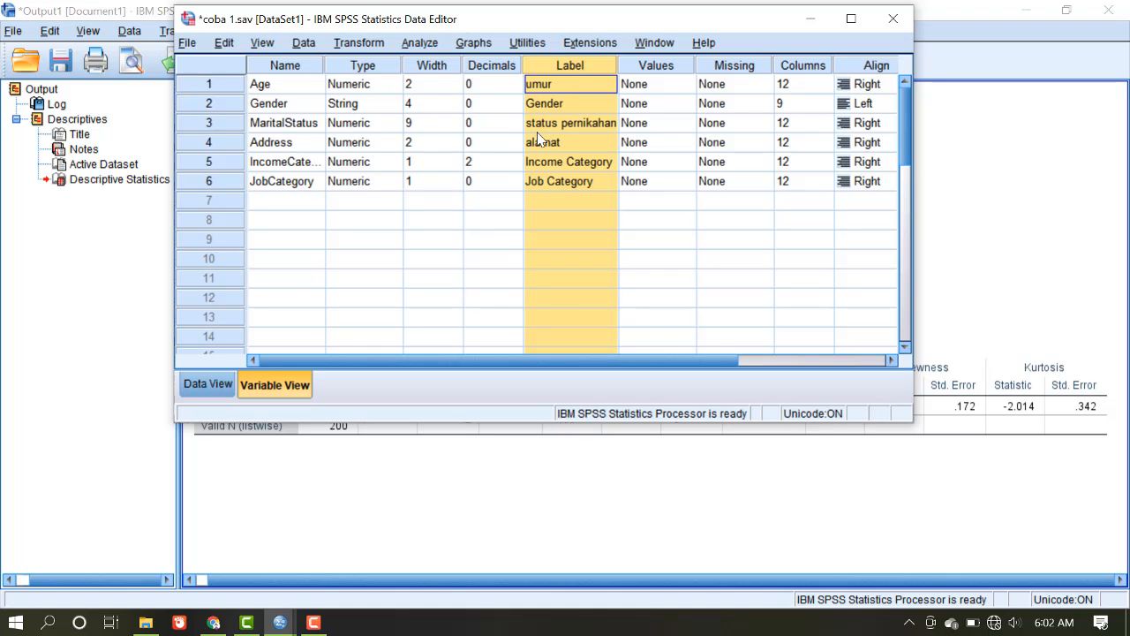
click(661, 245)
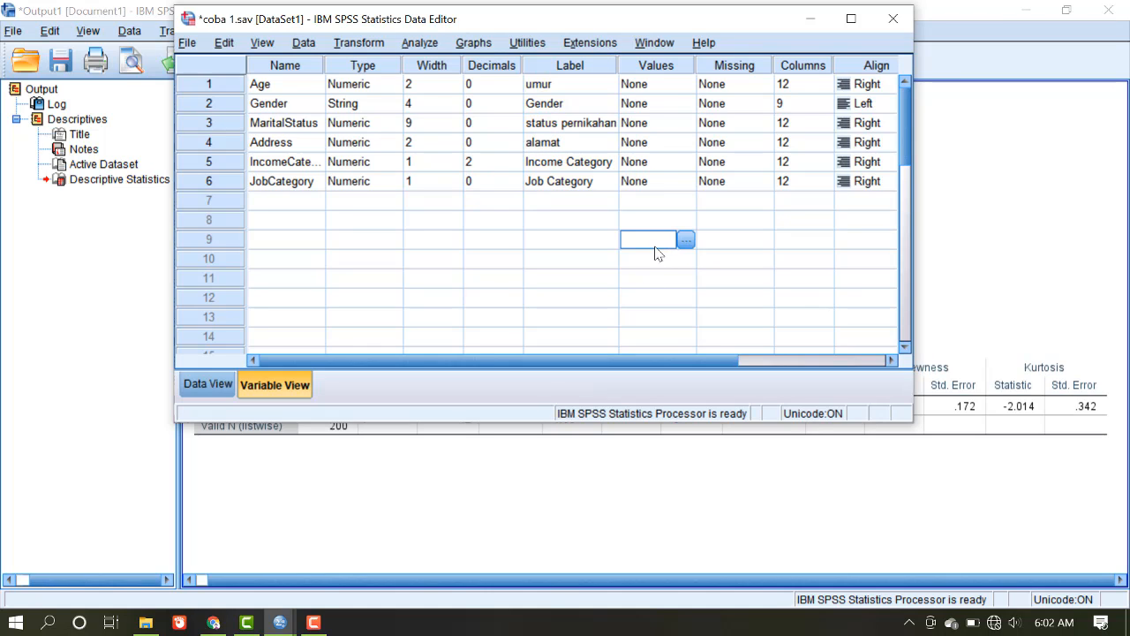
- Review the variables' Measure attribute and choose Scale as the measurement level for Age
drag(589, 360, 767, 344)
click(748, 70)
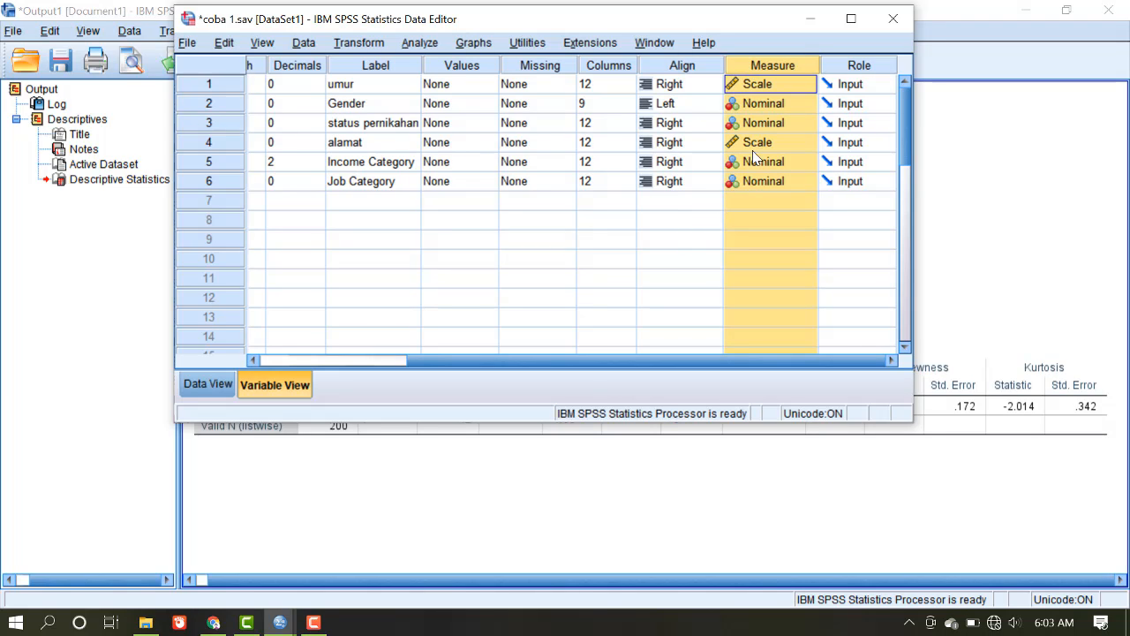
click(805, 79)
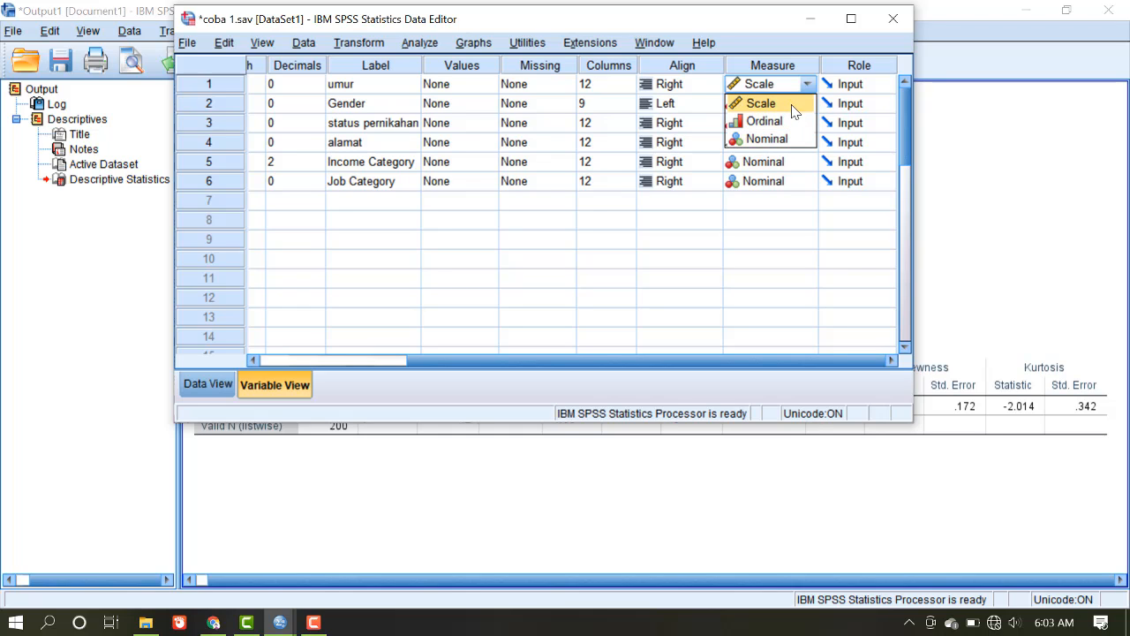
click(798, 105)
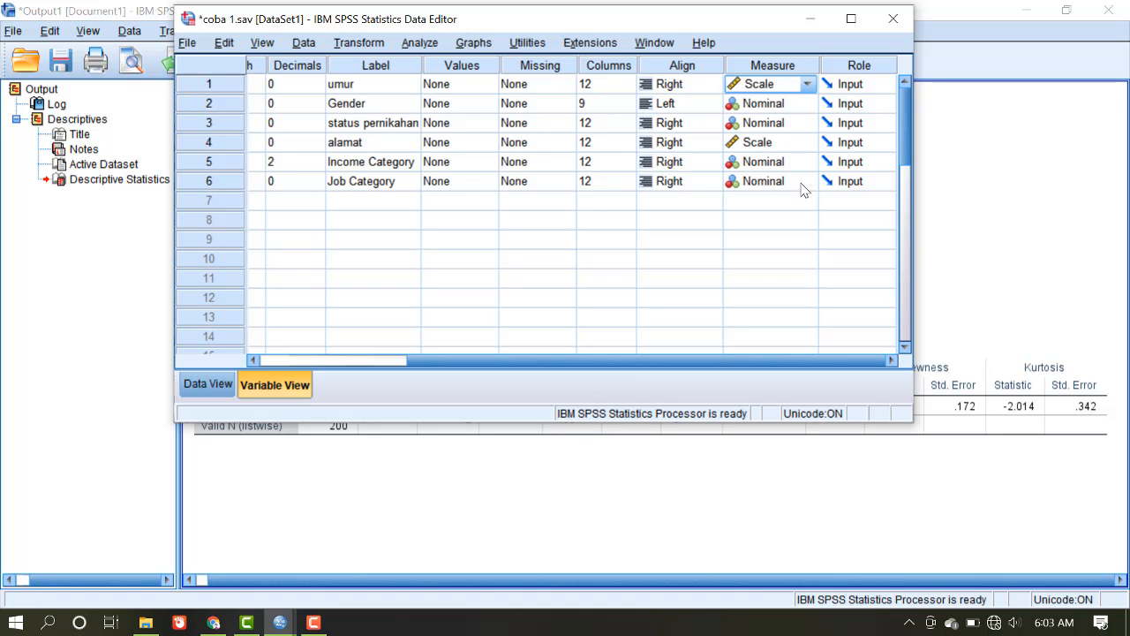
mouse_move(788, 360)
mouse_down()
mouse_move(560, 366)
mouse_move(773, 360)
mouse_up()
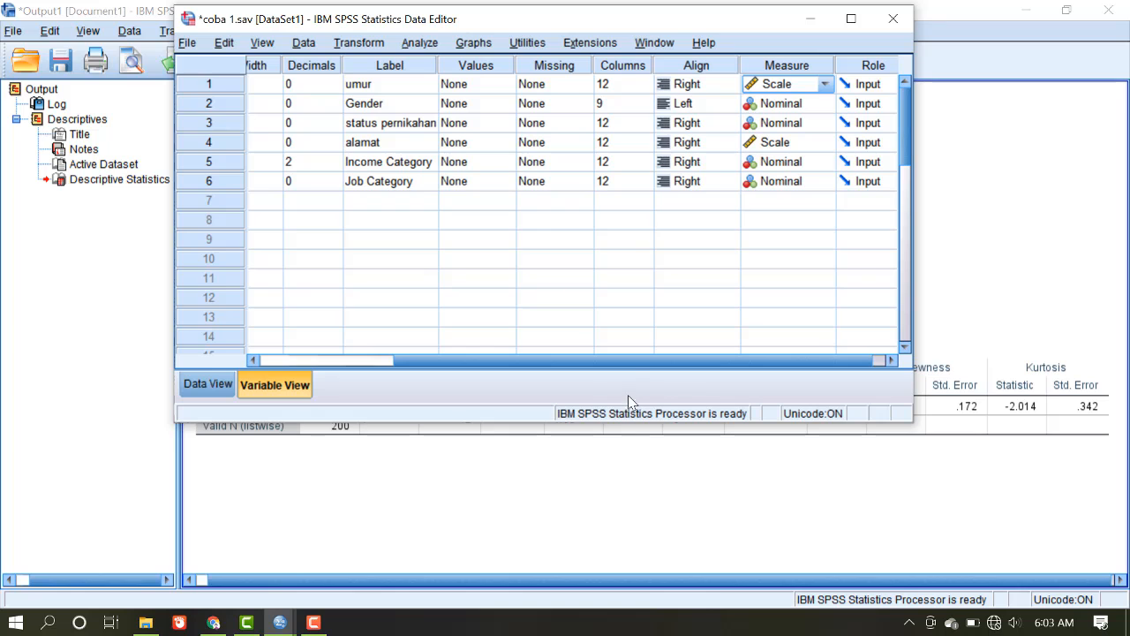
drag(640, 361, 511, 363)
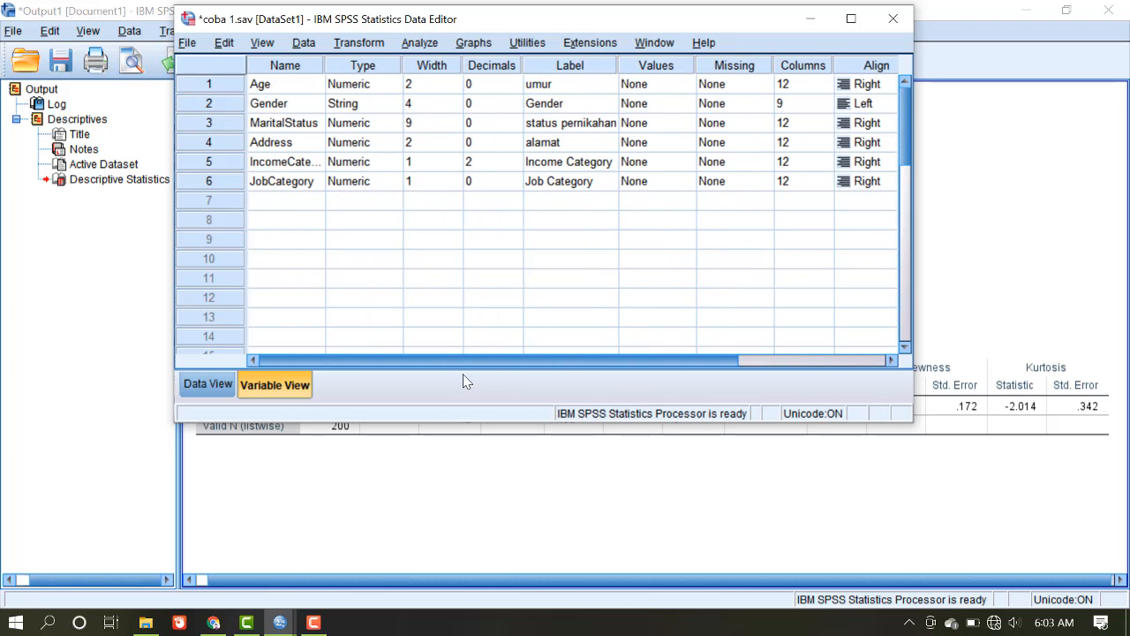
- Examine the Gender variable's full definition, from its name and type through its measurement level and role
click(267, 105)
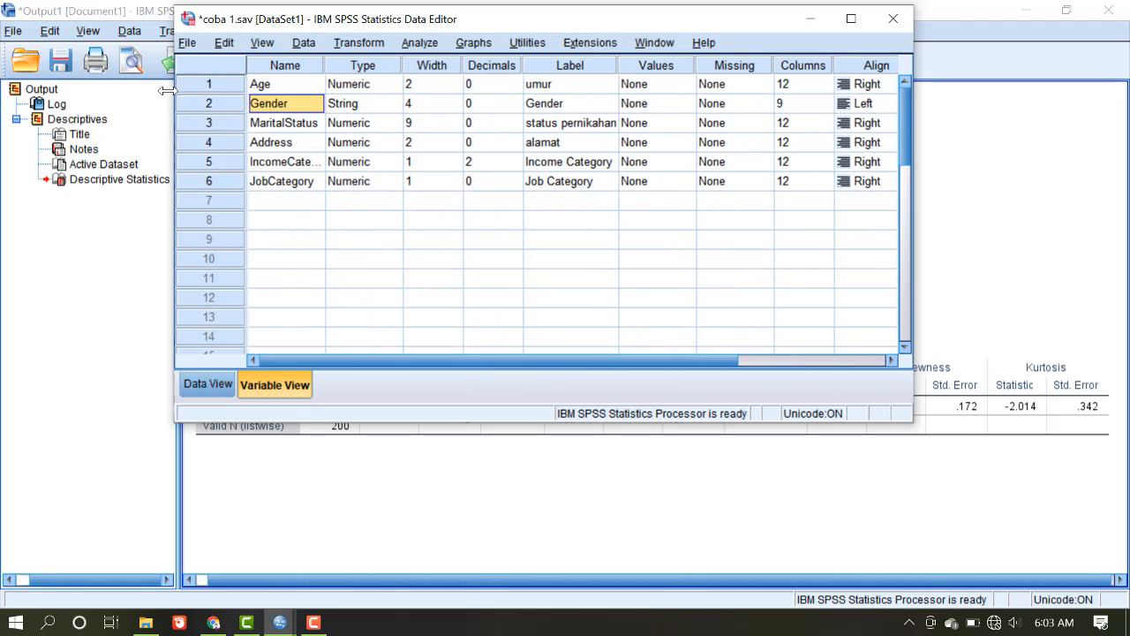
mouse_move(208, 92)
mouse_down()
mouse_move(208, 105)
mouse_move(216, 87)
mouse_up()
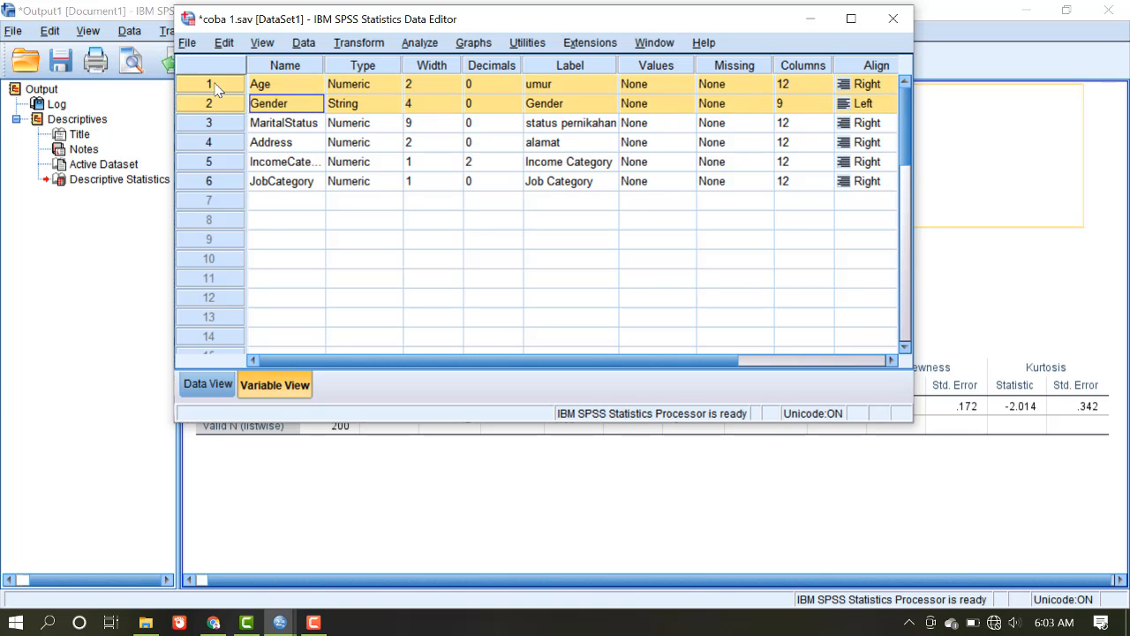
click(249, 218)
click(220, 107)
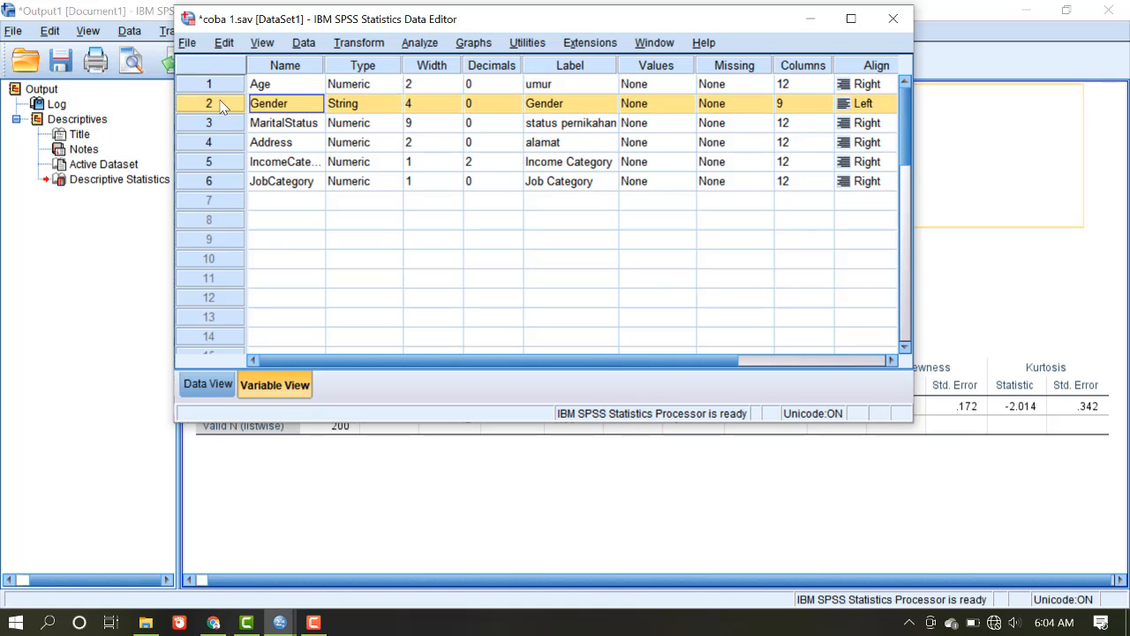
drag(449, 362, 597, 360)
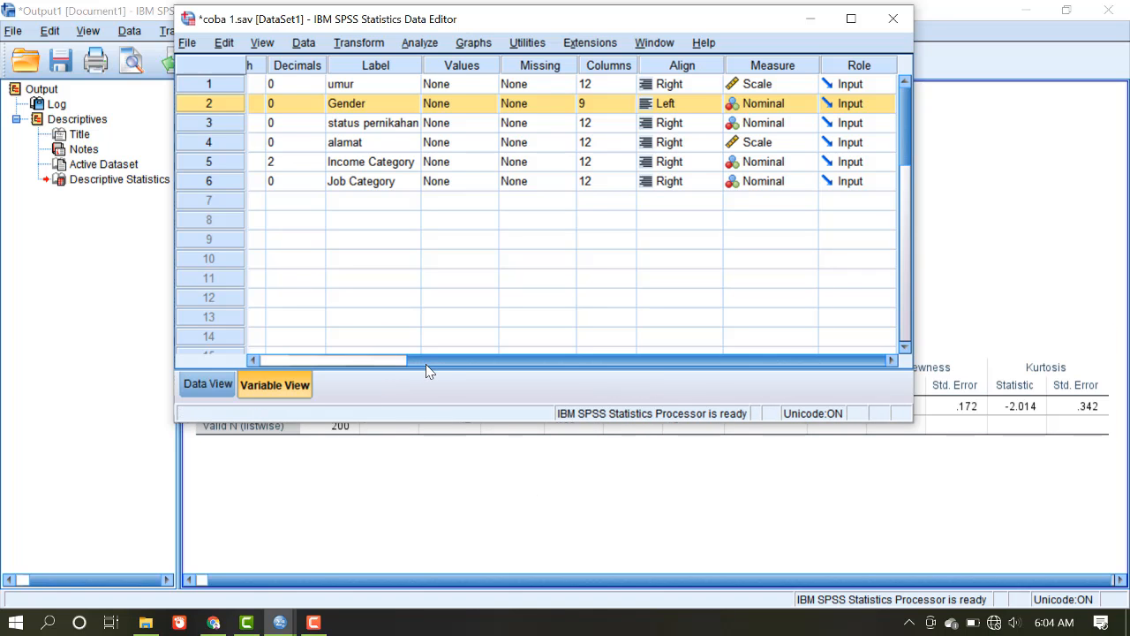
drag(426, 364, 247, 353)
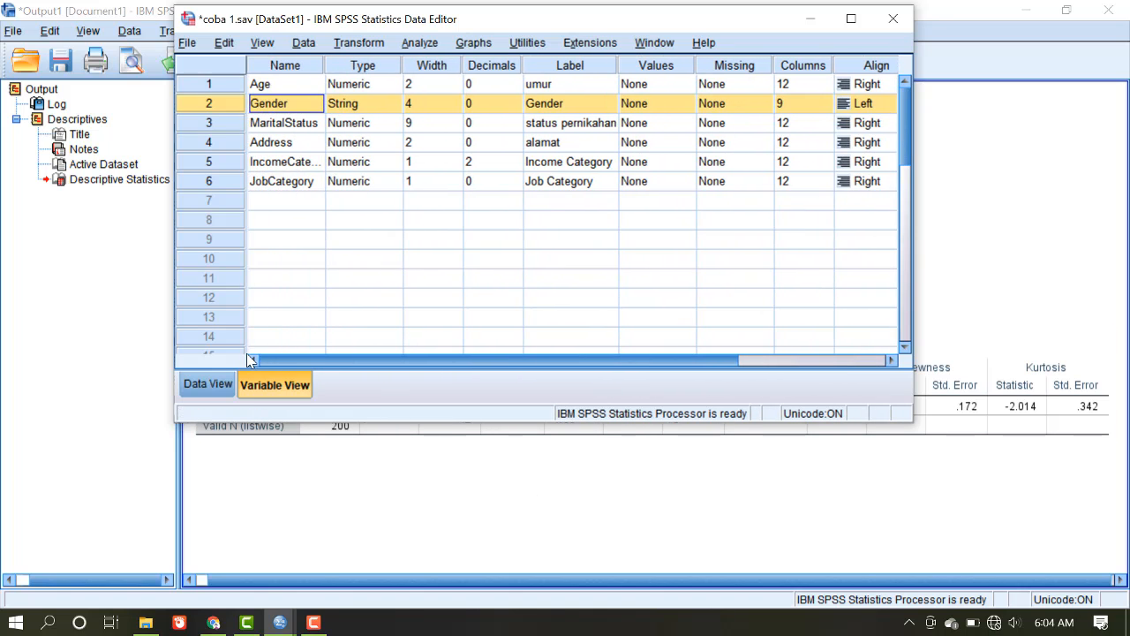
- Set up a Descriptives analysis on the dataset, replacing status pernikahan with umur [Age] as the only analysed variable
click(206, 385)
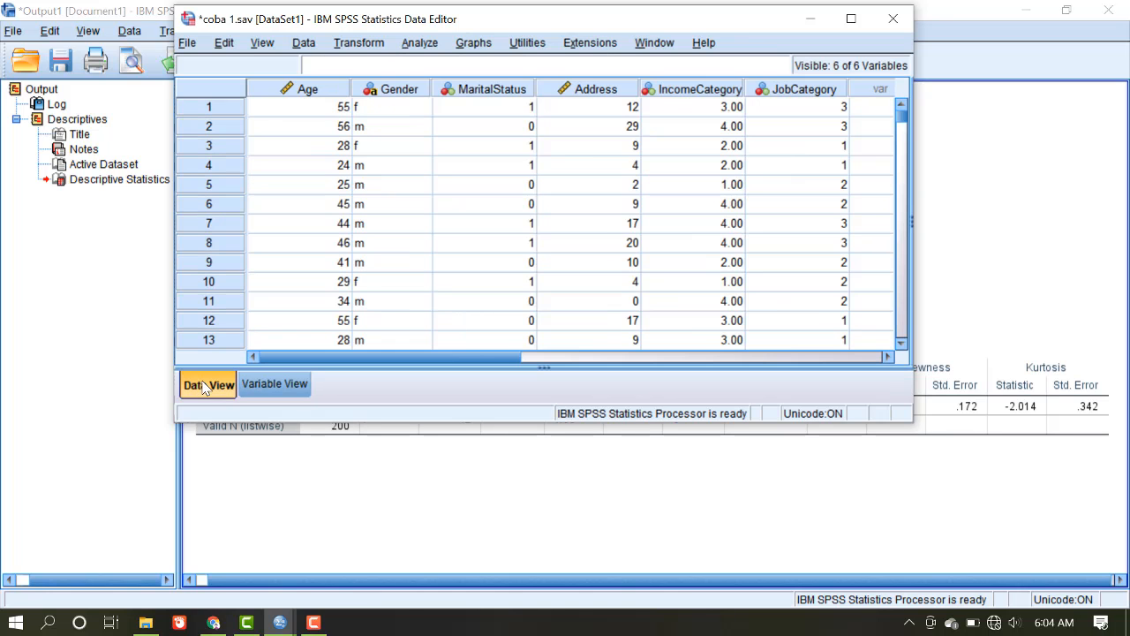
click(850, 20)
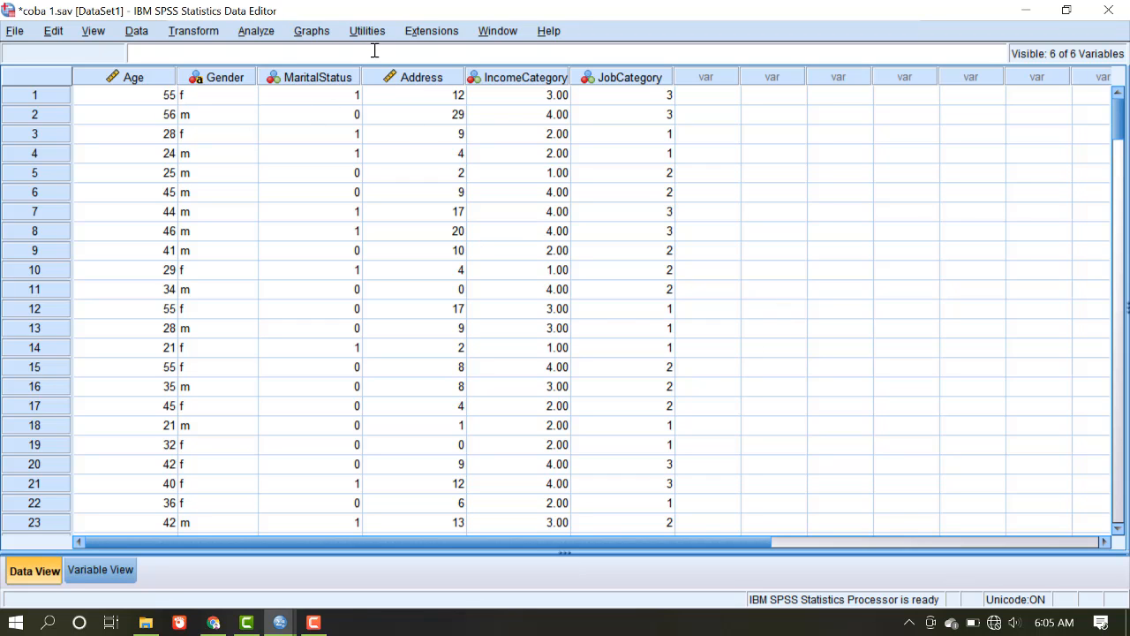
click(252, 34)
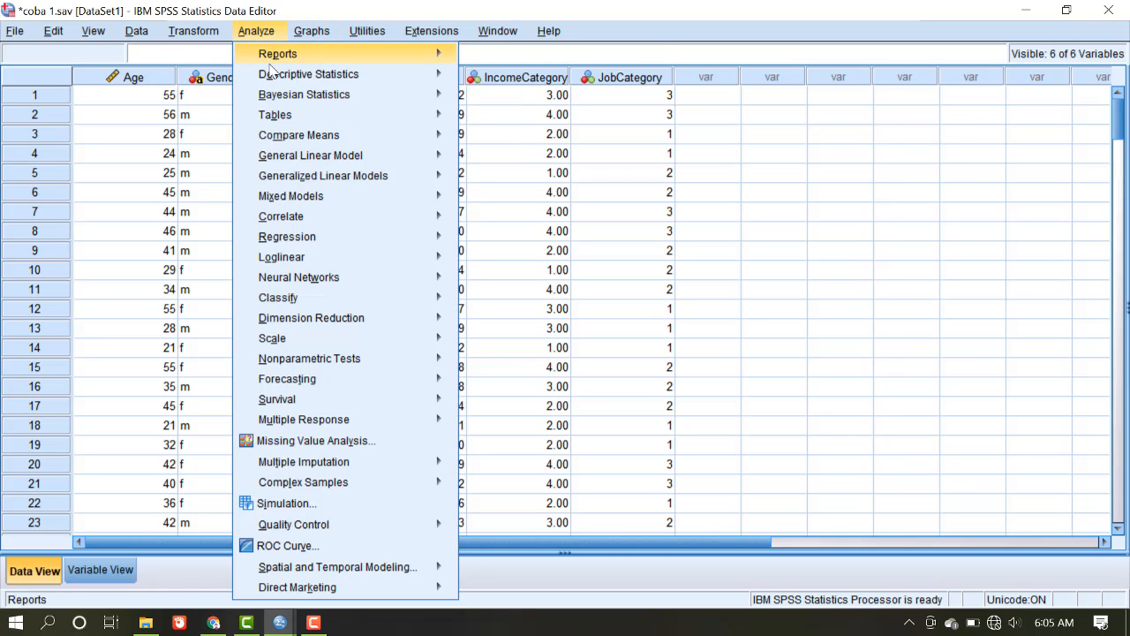
mouse_move(292, 75)
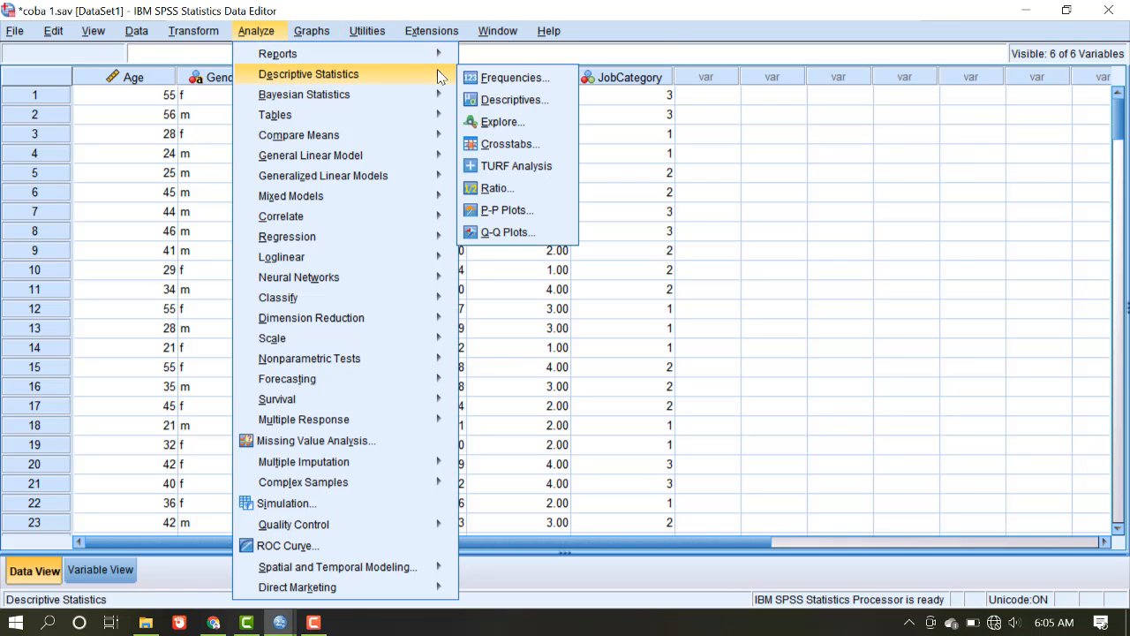
click(498, 102)
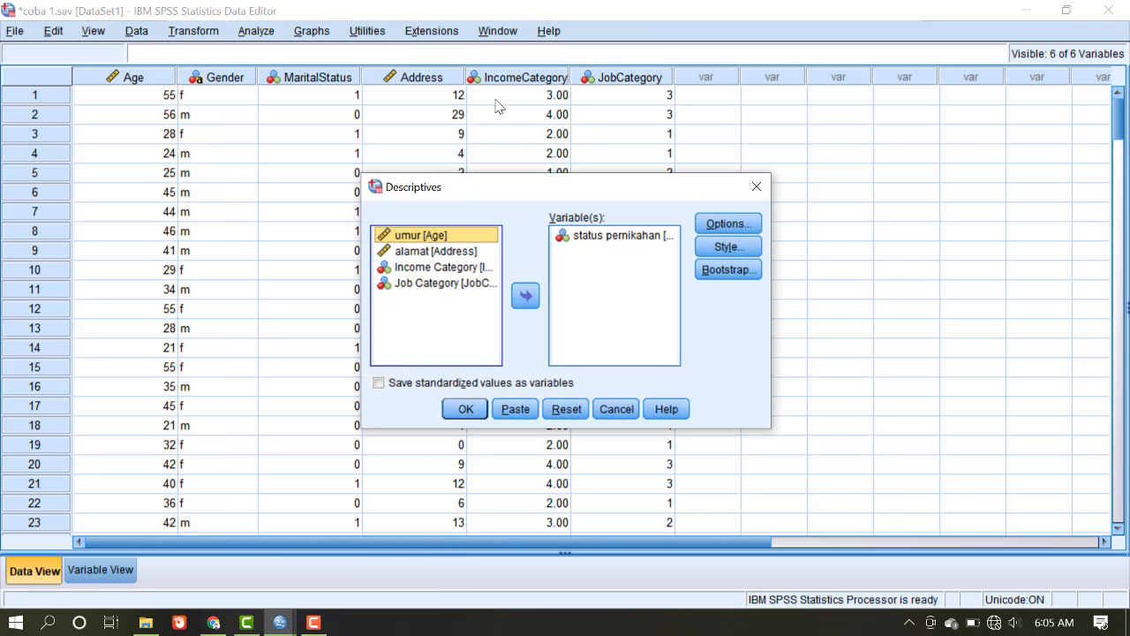
click(572, 241)
click(525, 296)
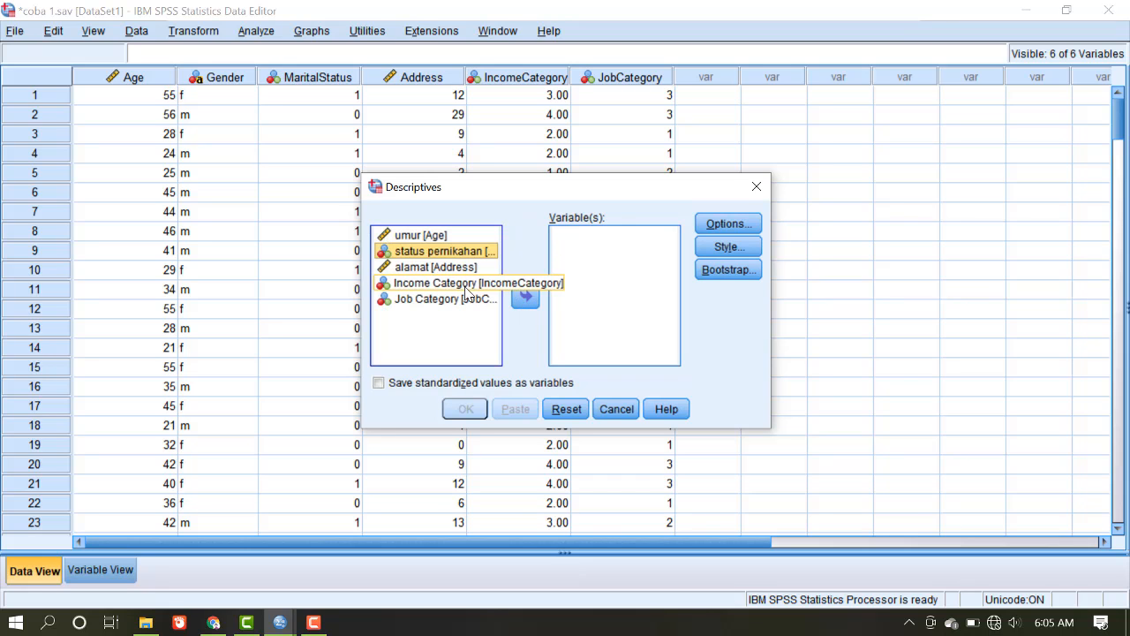
click(438, 236)
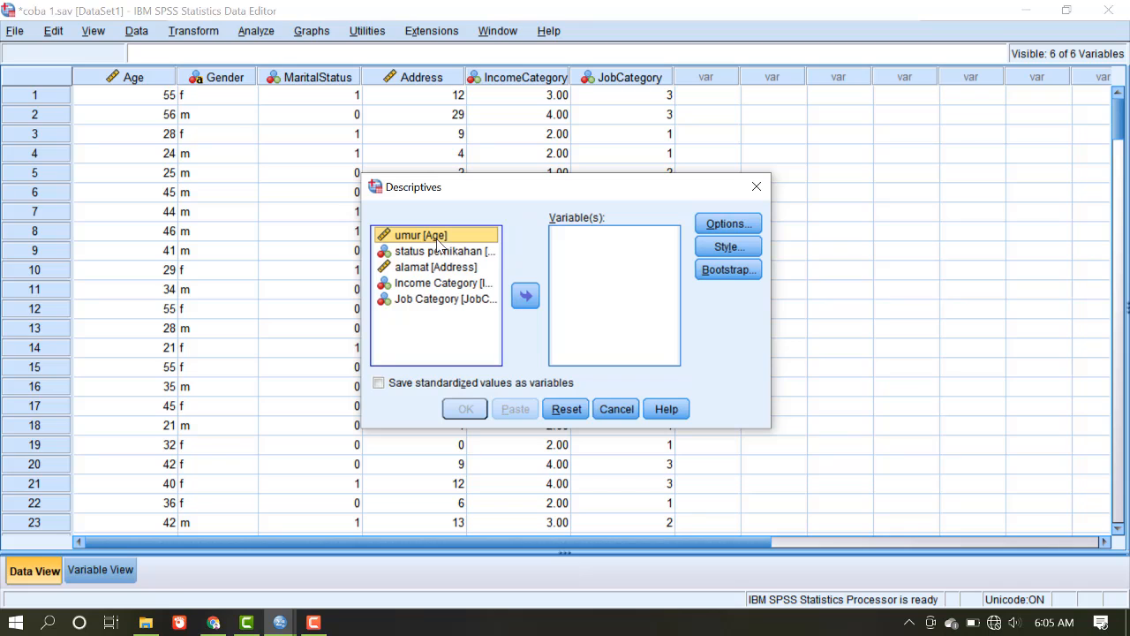
click(524, 297)
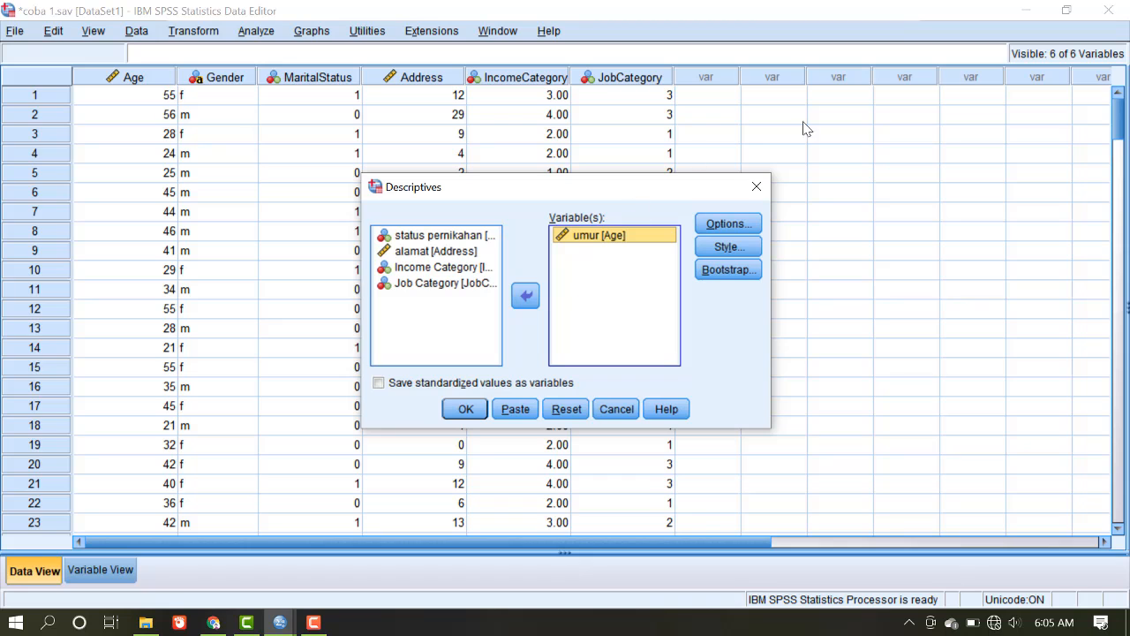
- Review the Descriptives options, keeping all statistics and the variable list display order, and run the analysis for umur
click(739, 226)
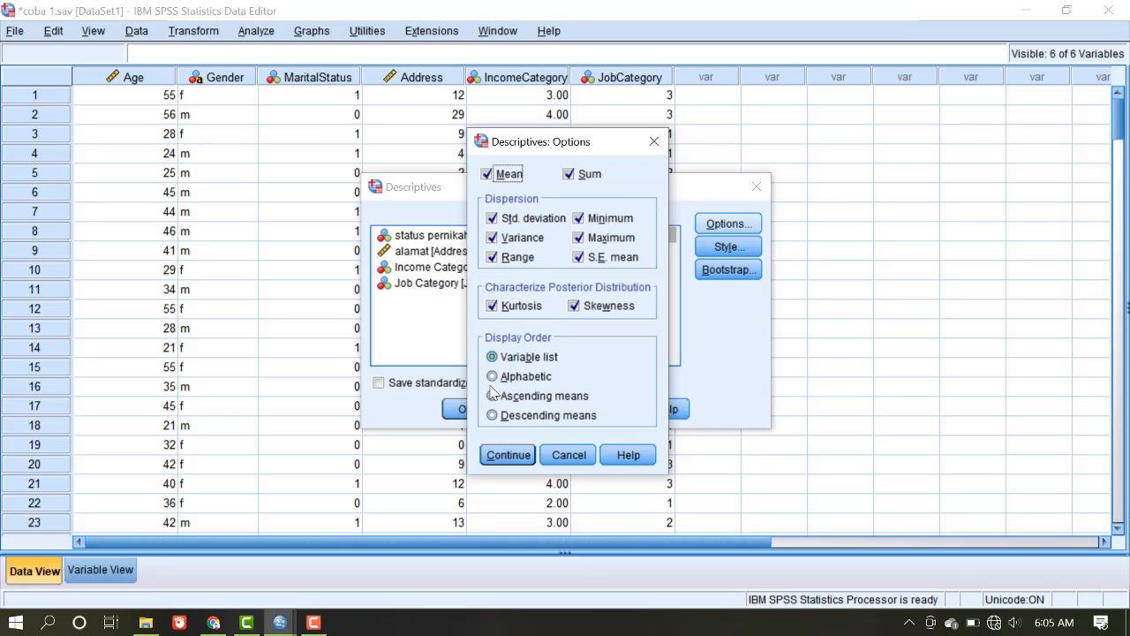
click(510, 454)
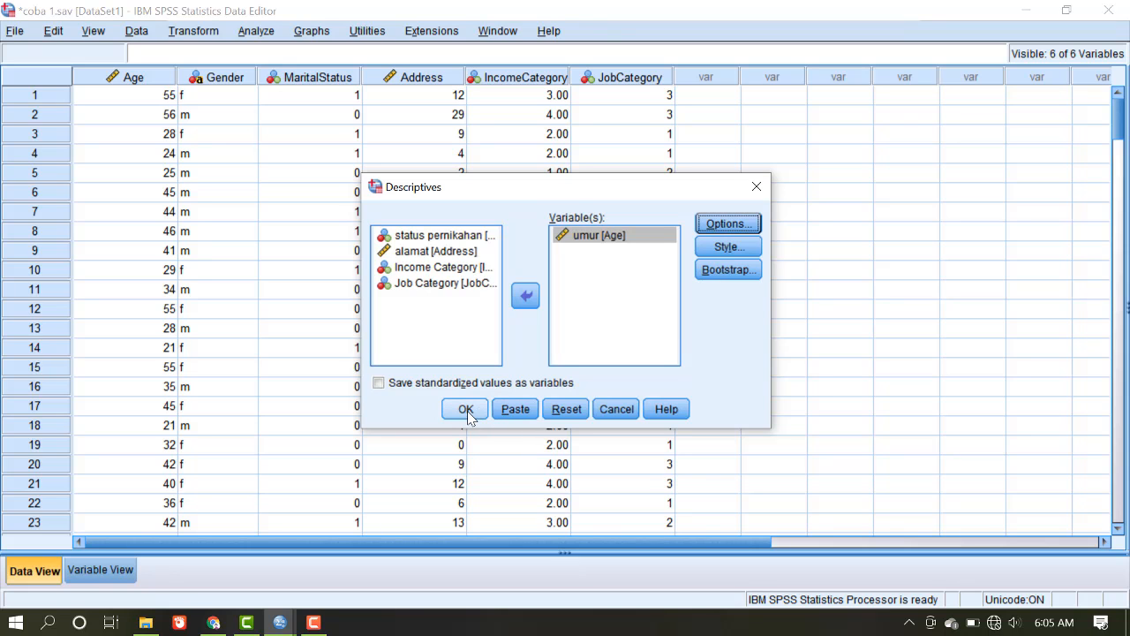
click(466, 410)
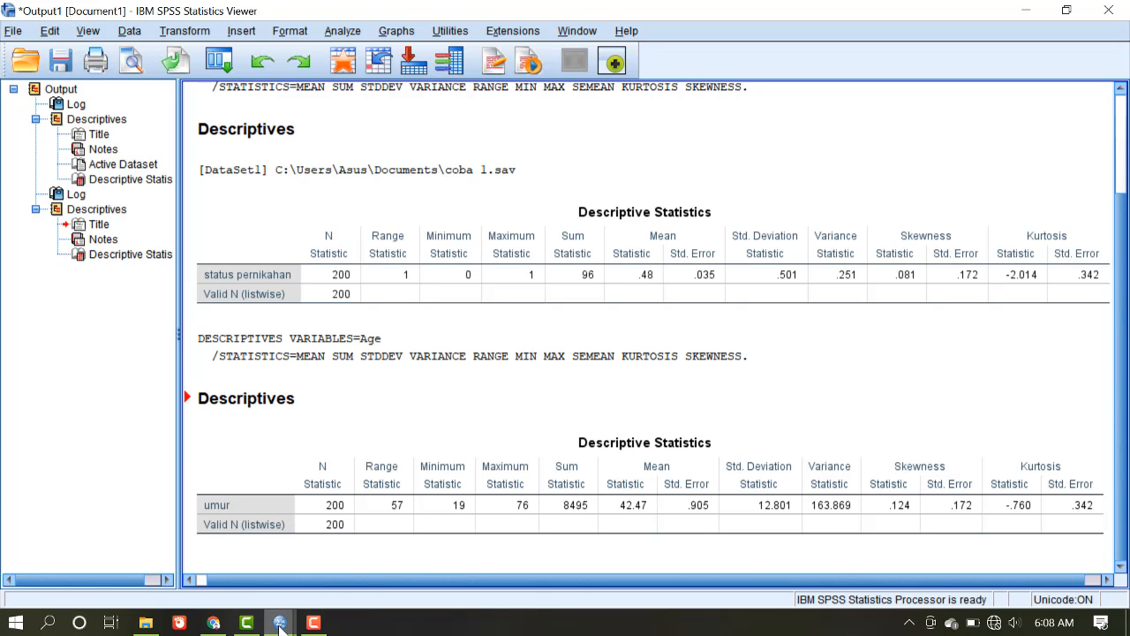
- Set up a Crosstabs analysis on coba 1.sav with umur [Age] as the row variable and status pernikahan as the column variable
mouse_move(280, 623)
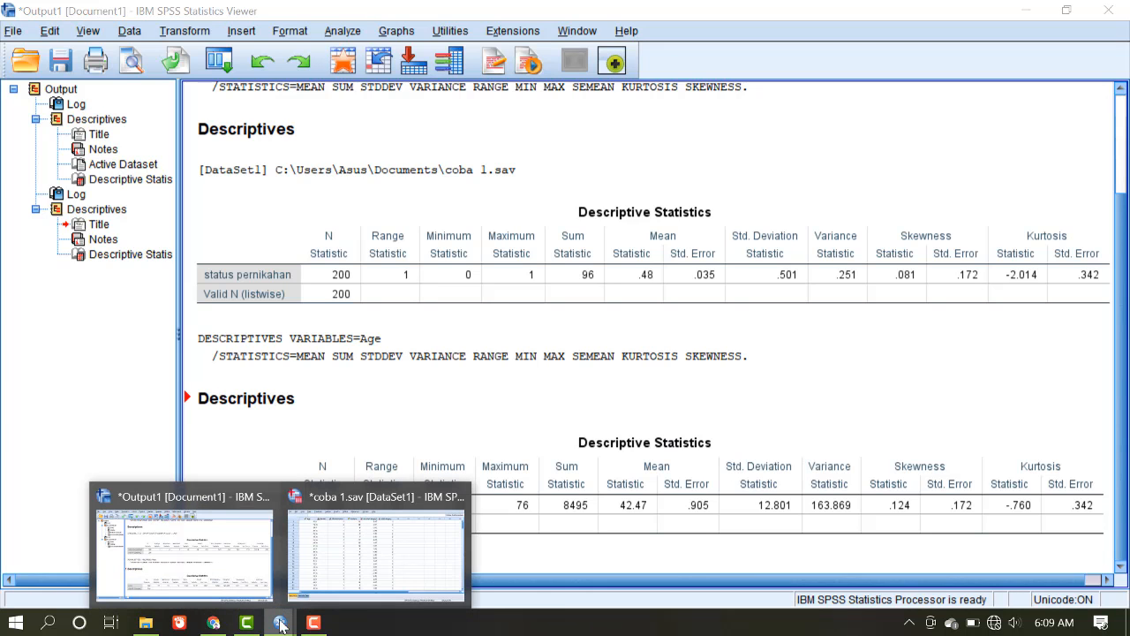
click(357, 550)
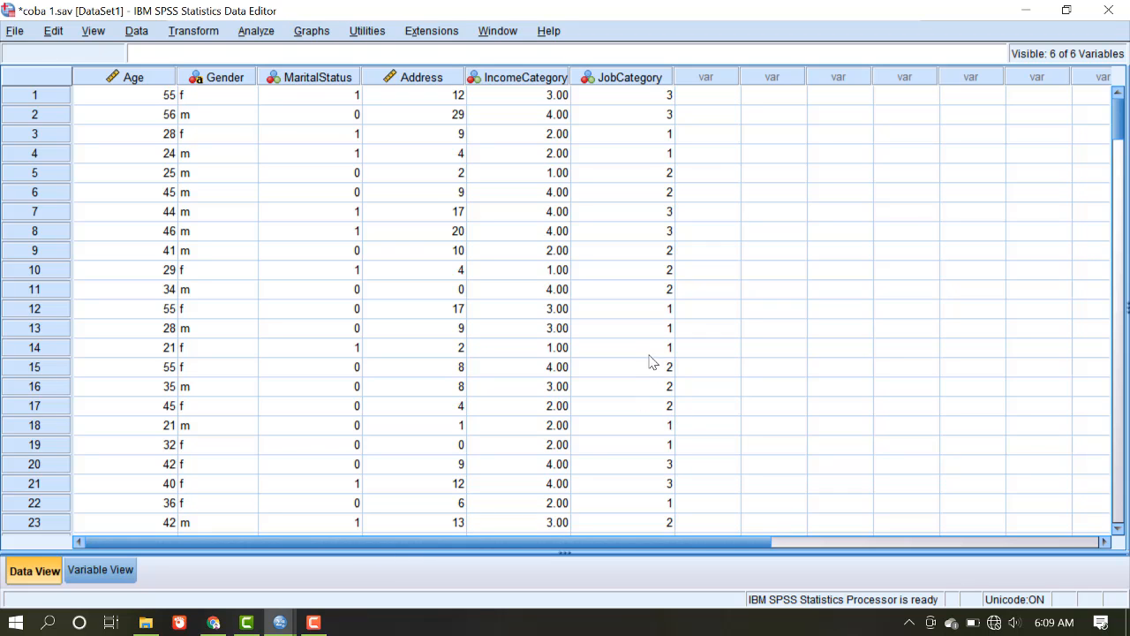
click(257, 33)
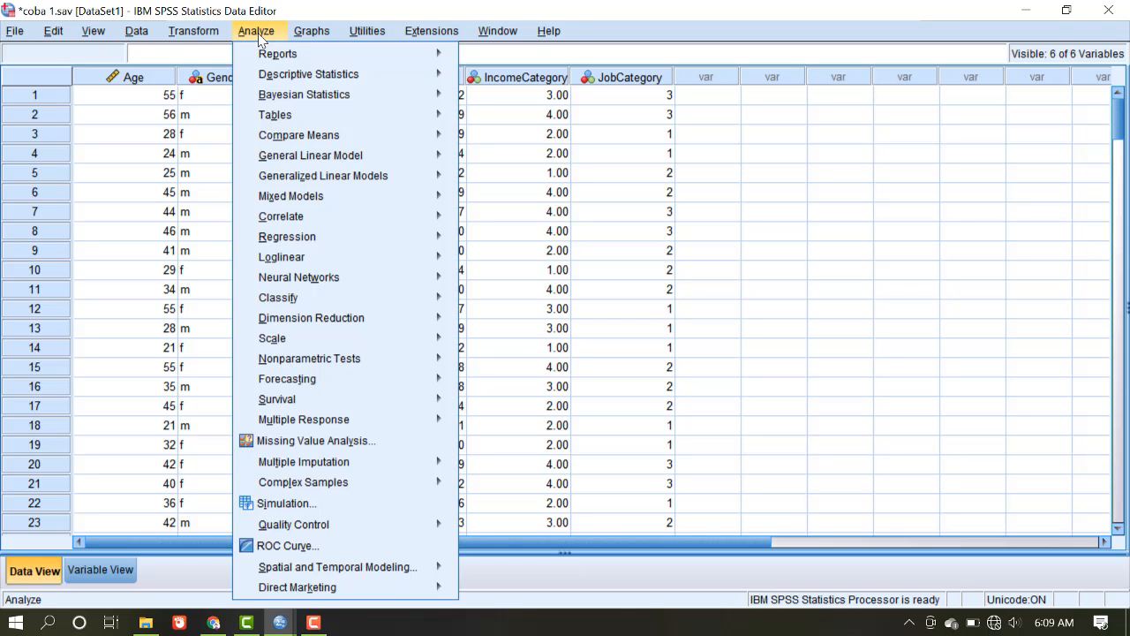
mouse_move(329, 79)
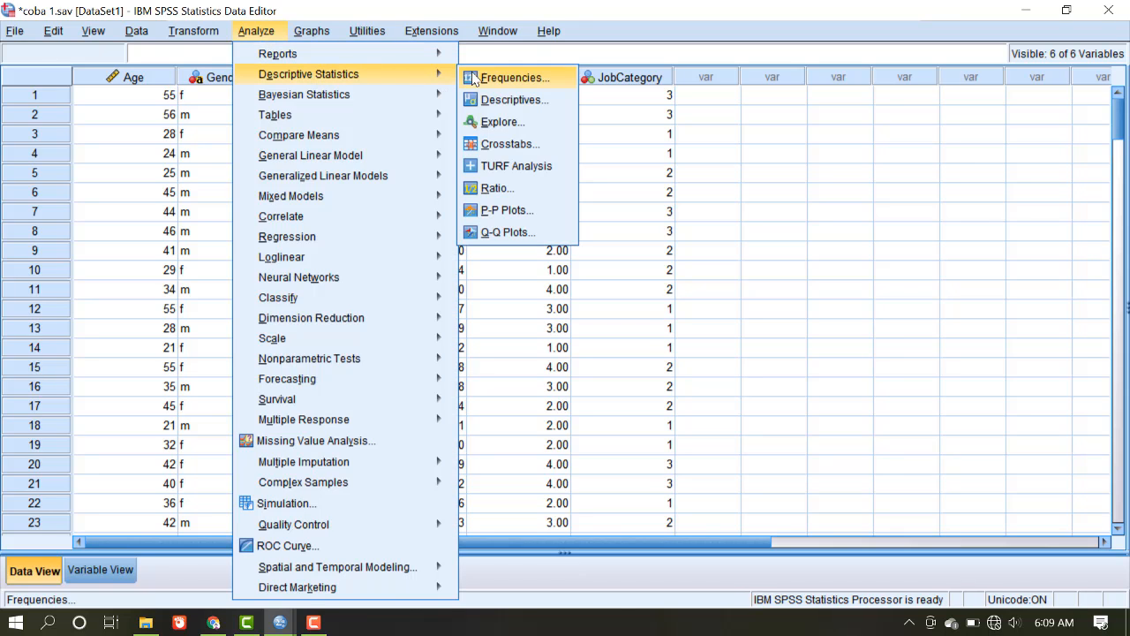
click(509, 144)
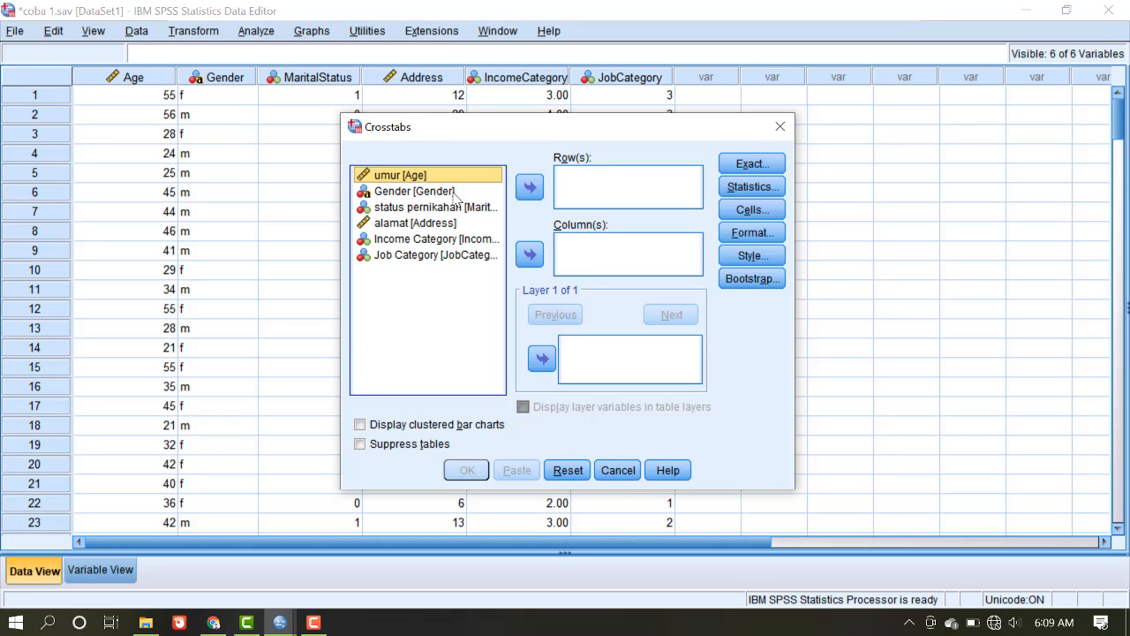
click(528, 188)
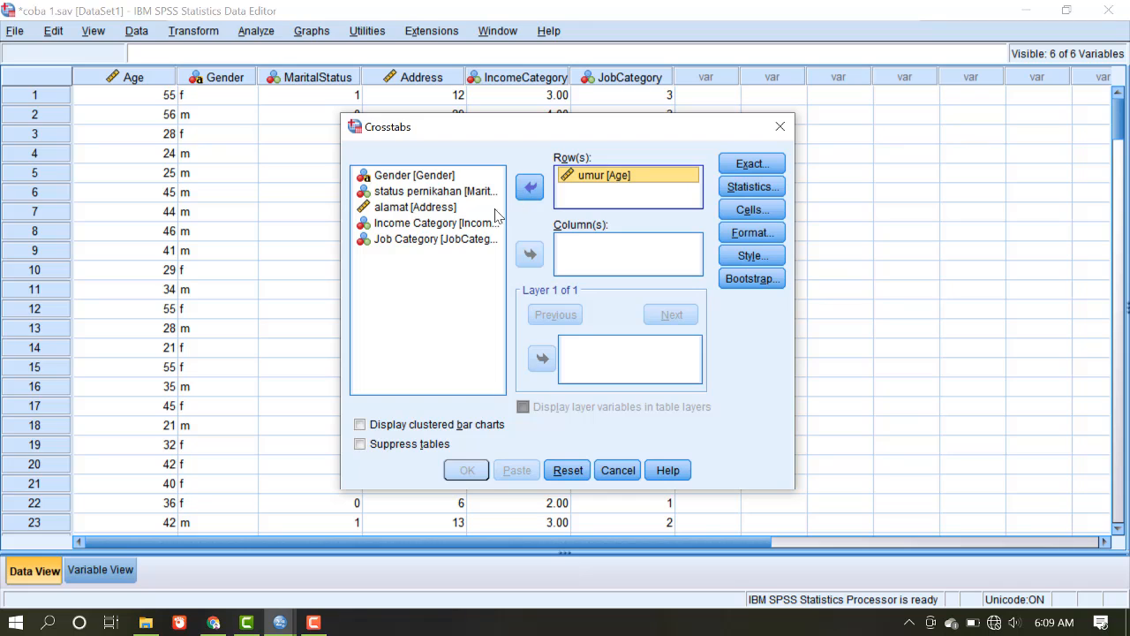
click(422, 192)
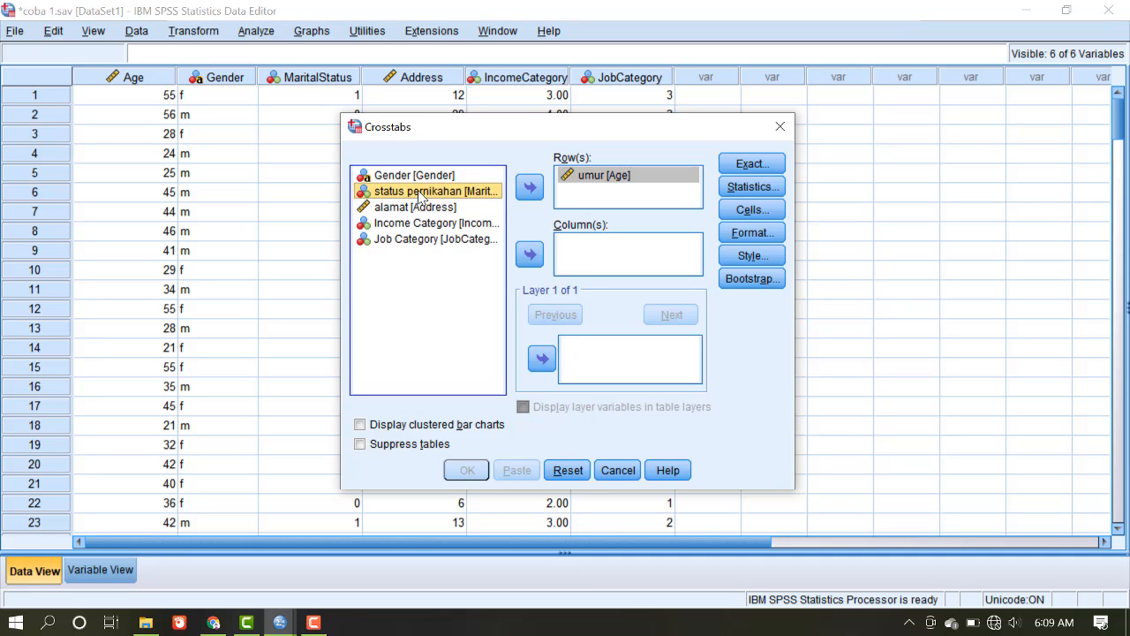
click(528, 255)
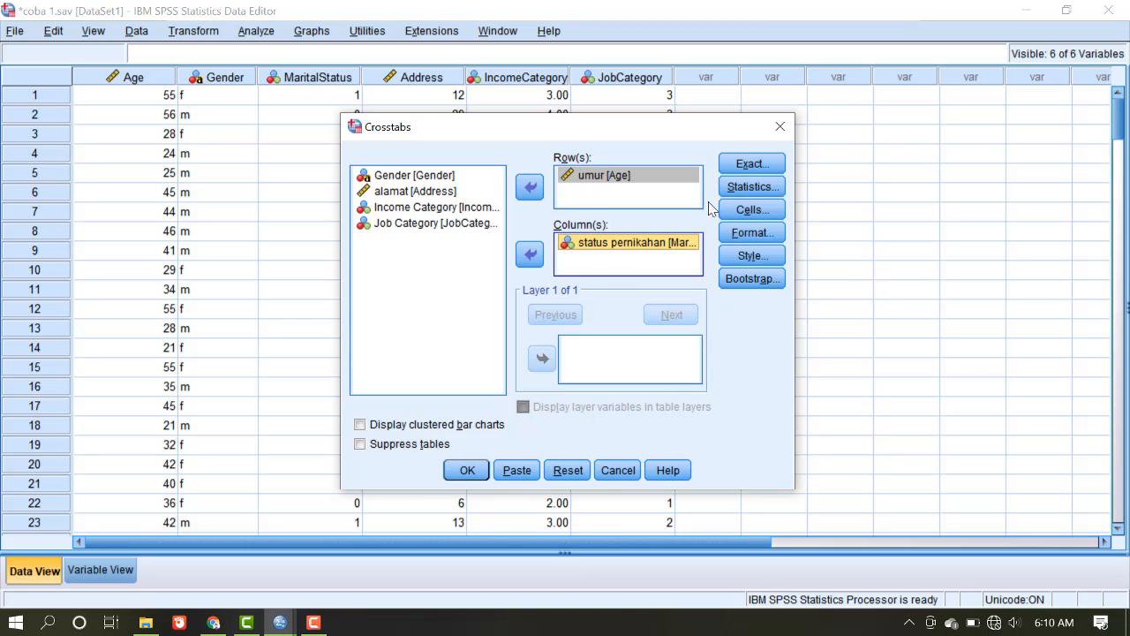
- Run the crosstabulation with the chi-square statistic, observed and expected counts, and row, column and total percentages
click(770, 189)
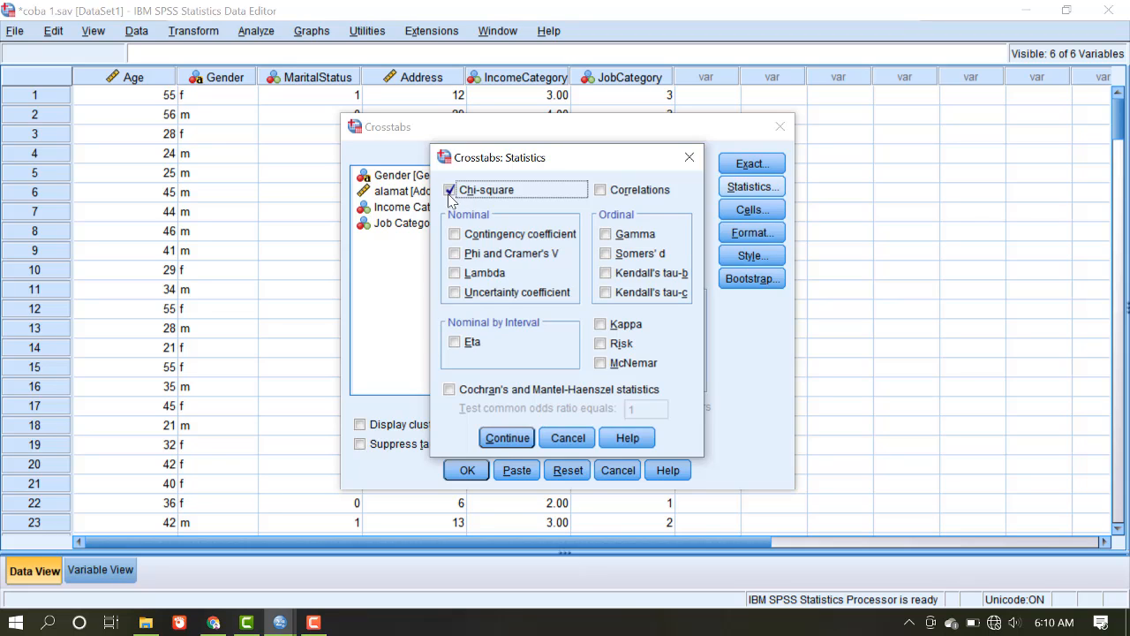
click(499, 439)
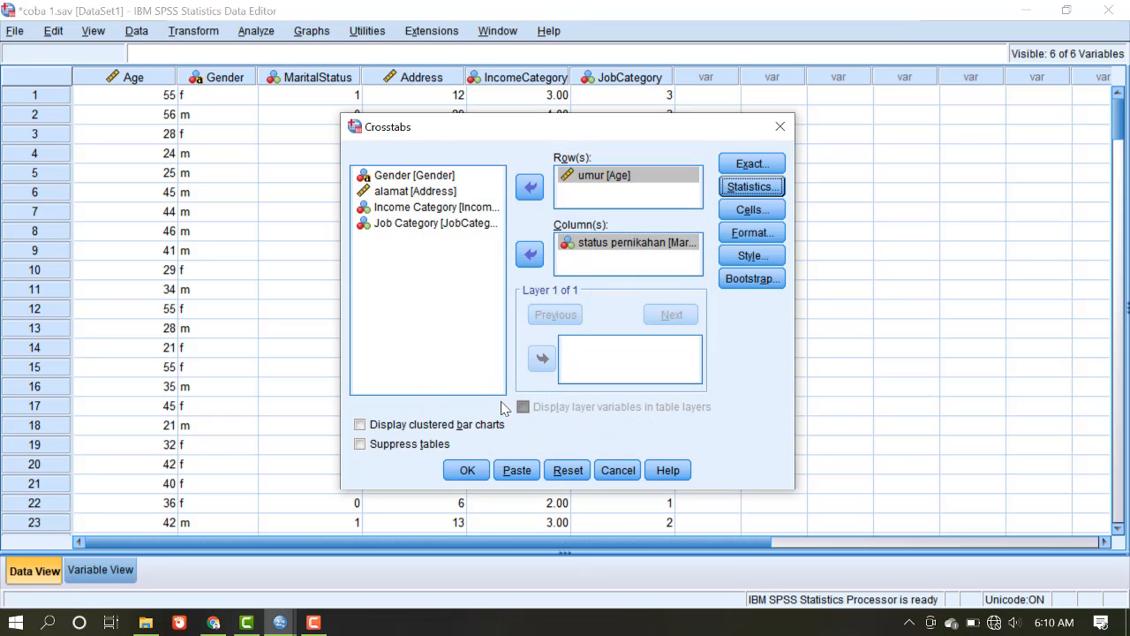
click(764, 218)
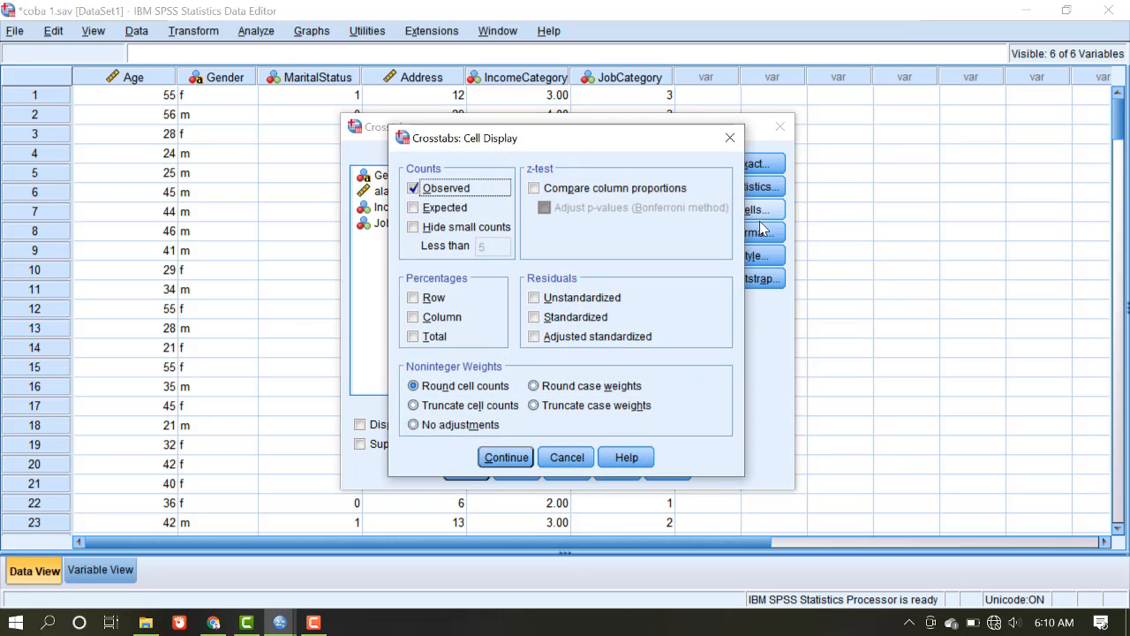
click(413, 209)
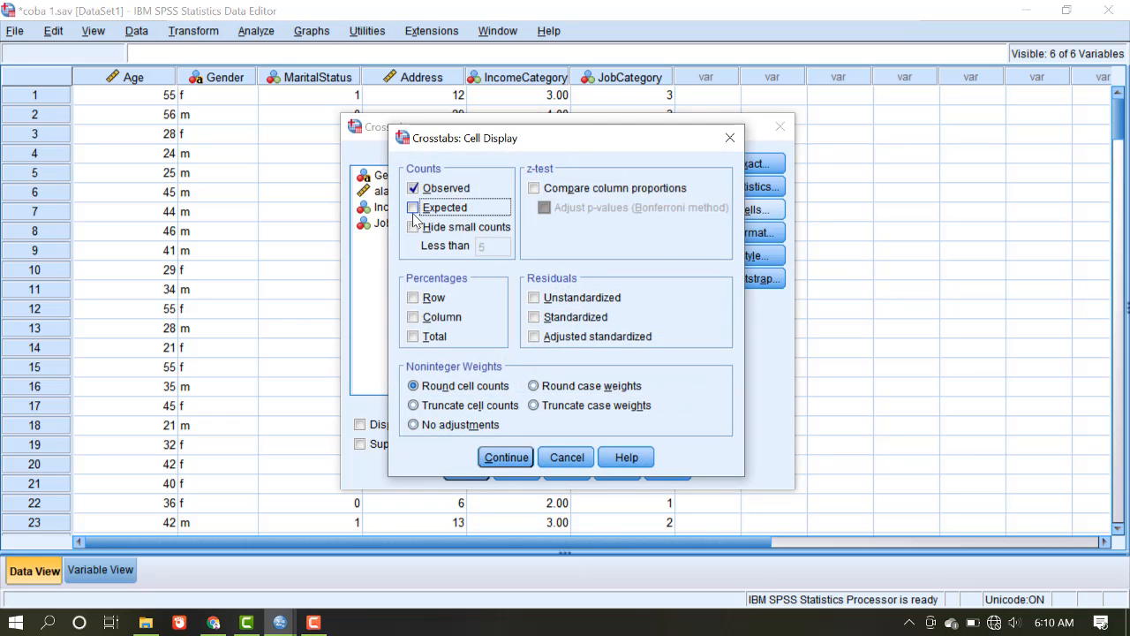
click(413, 298)
click(413, 317)
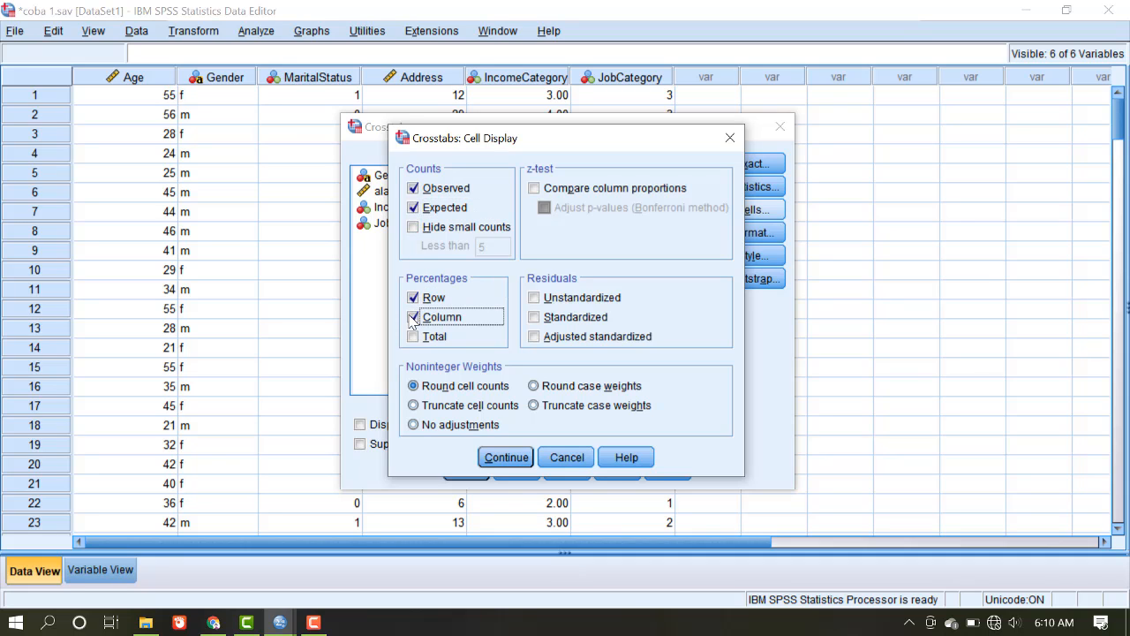
click(413, 337)
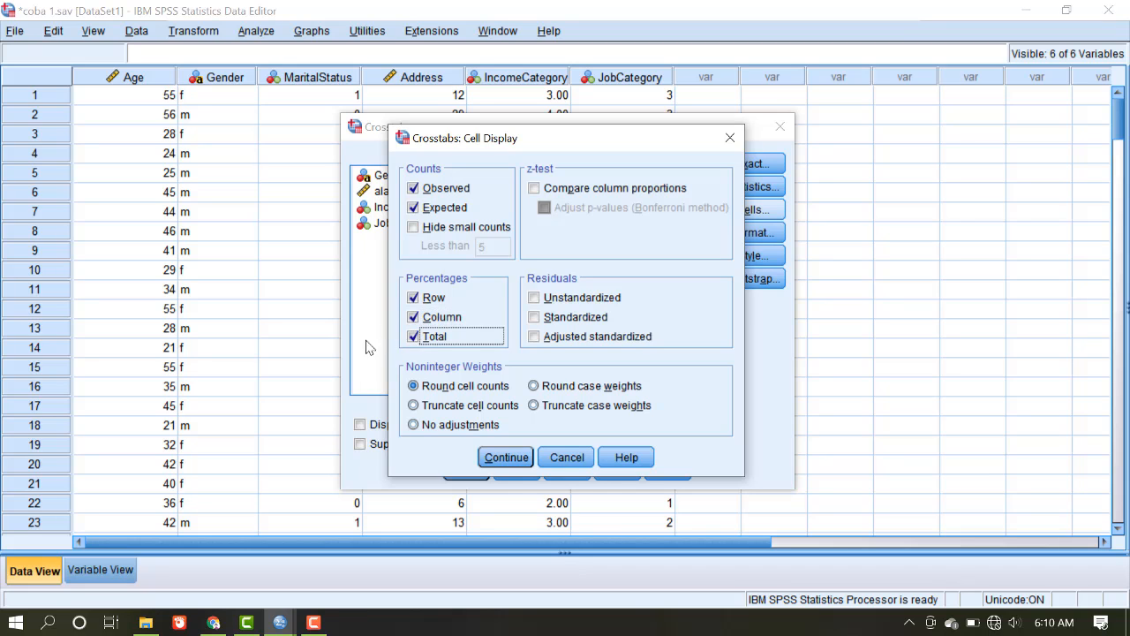
click(508, 459)
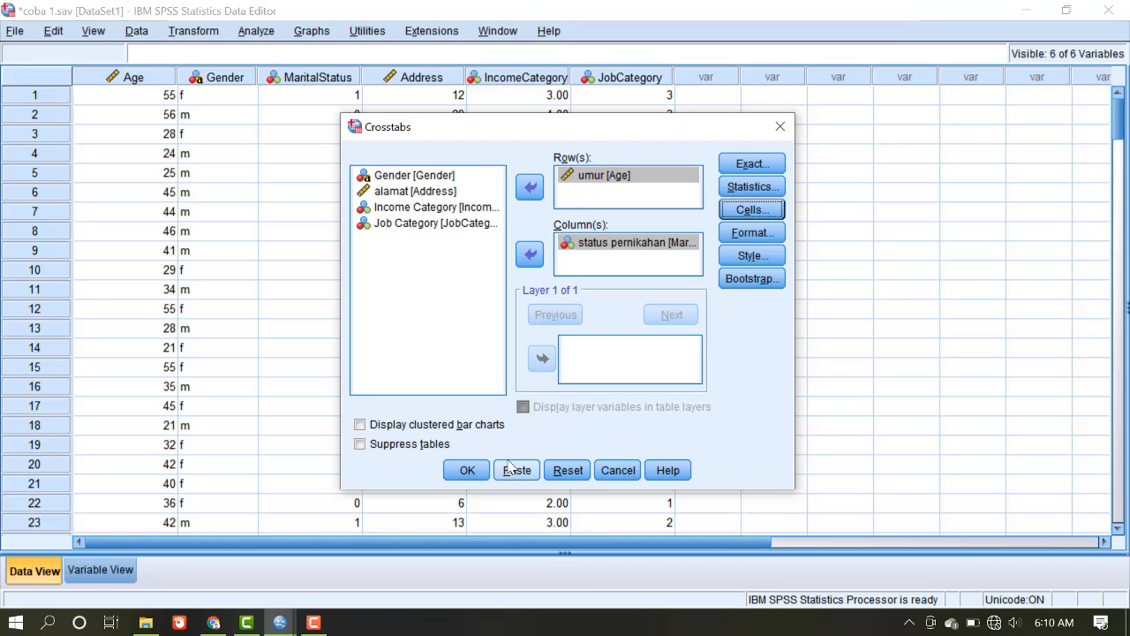
click(468, 471)
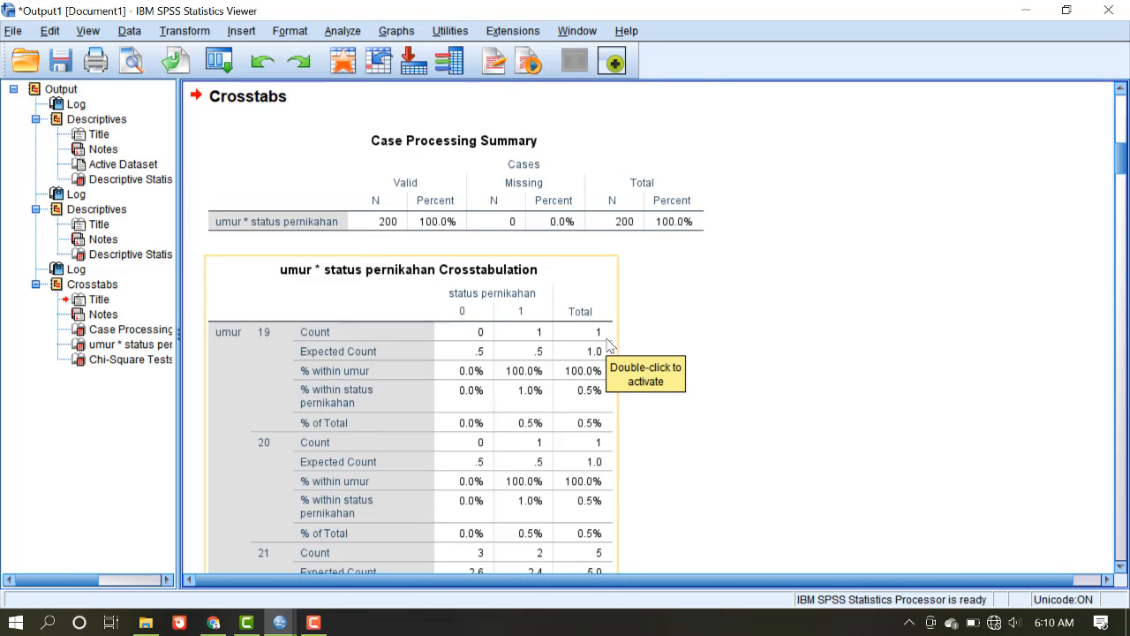
- Examine the counts, expected counts and percentages for the youngest ages in the umur * status pernikahan crosstabulation
scroll(607, 344, down, 4)
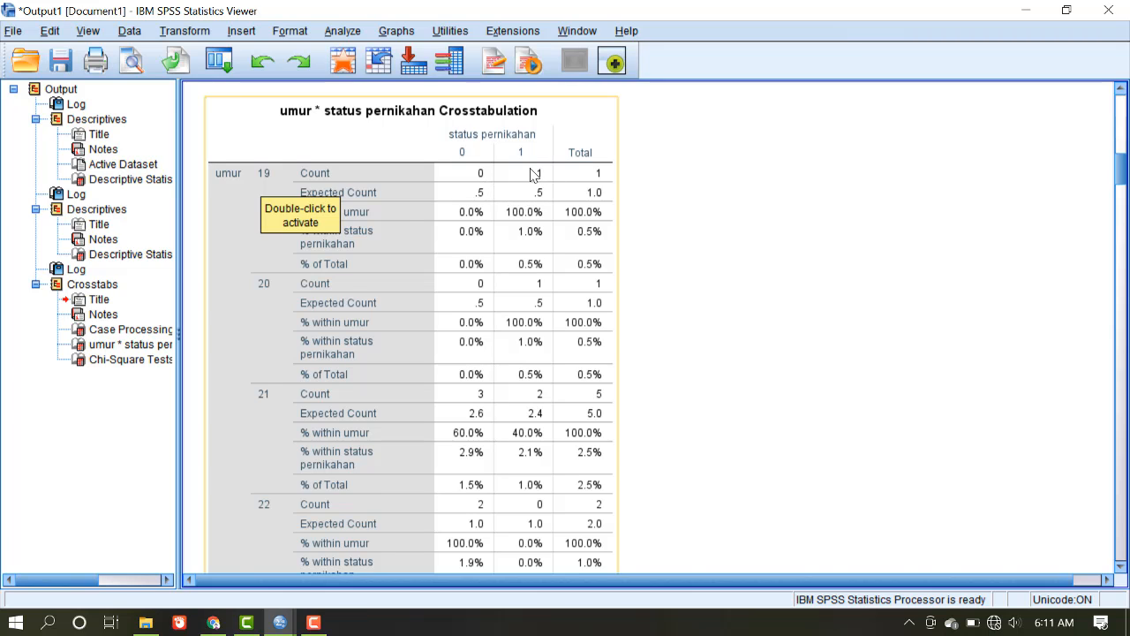
click(721, 345)
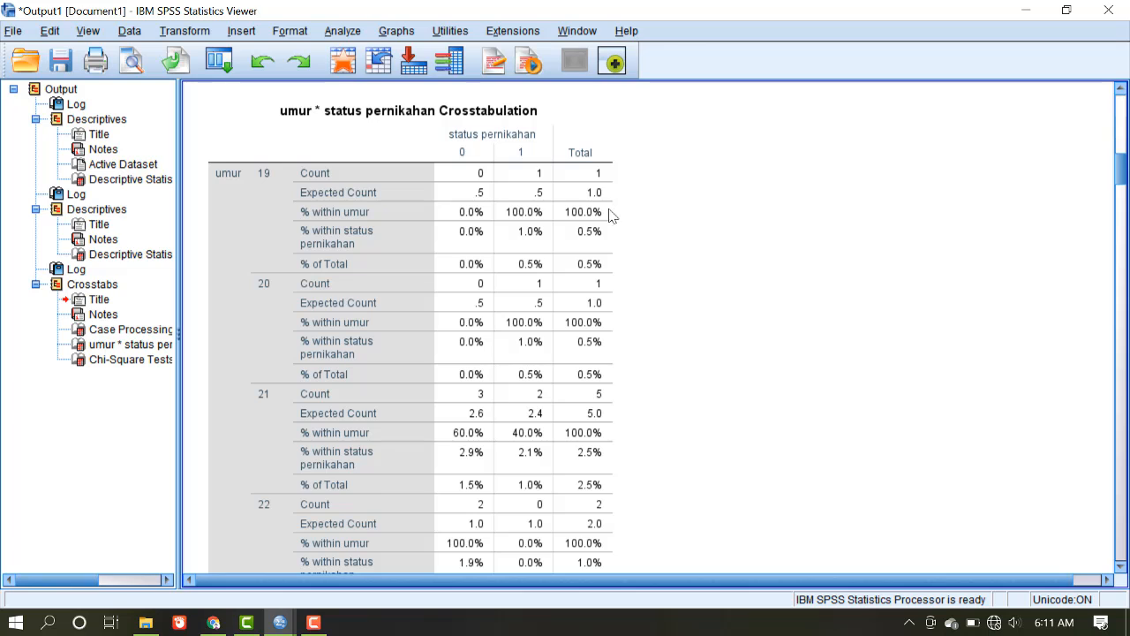
click(492, 180)
scroll(670, 316, down, 1)
scroll(495, 303, up, 1)
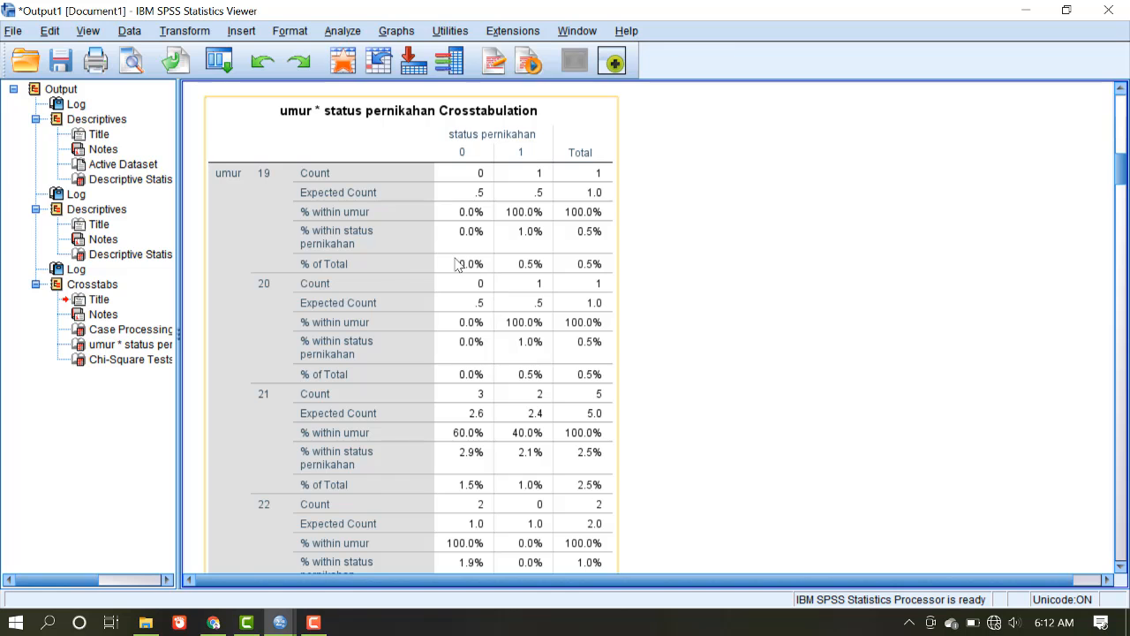
scroll(537, 408, down, 1)
scroll(537, 408, up, 2)
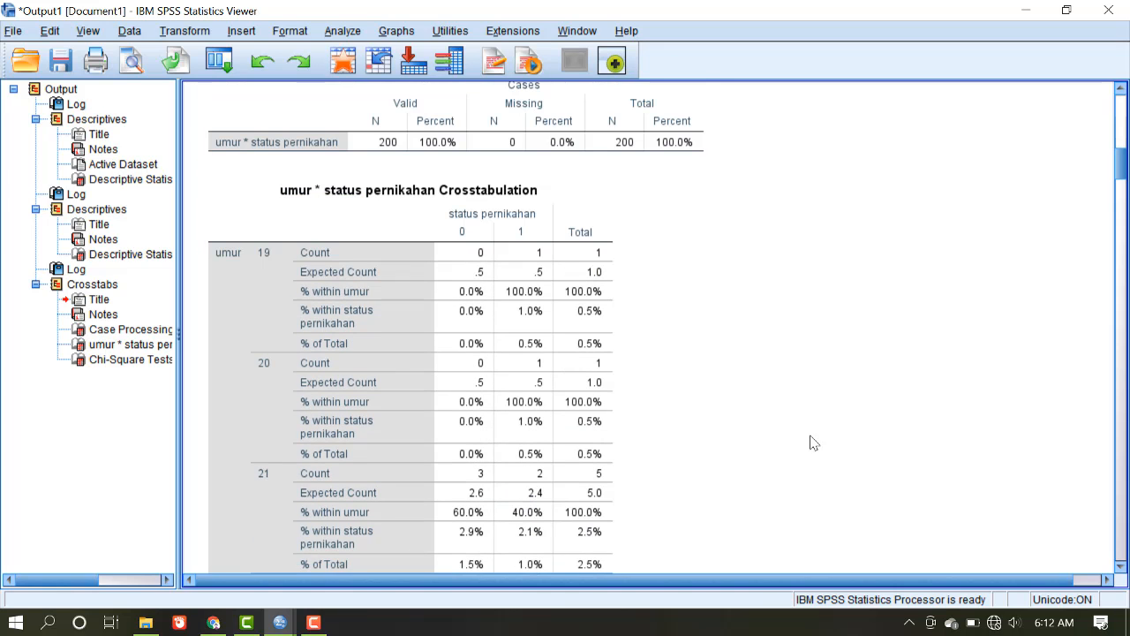
scroll(669, 364, down, 1)
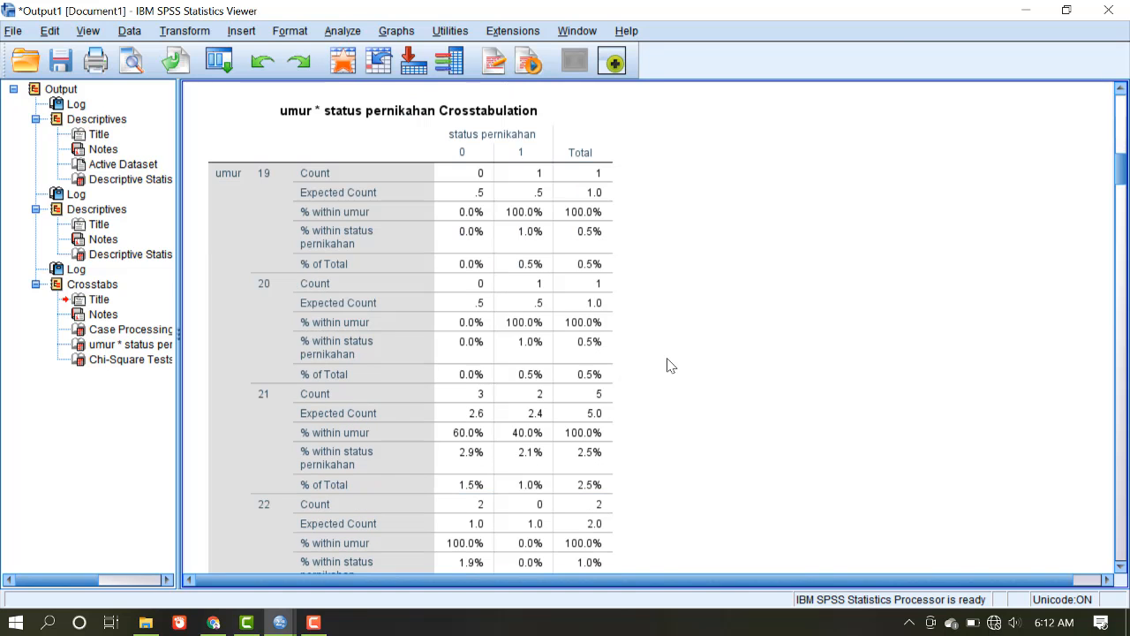
scroll(668, 365, down, 1)
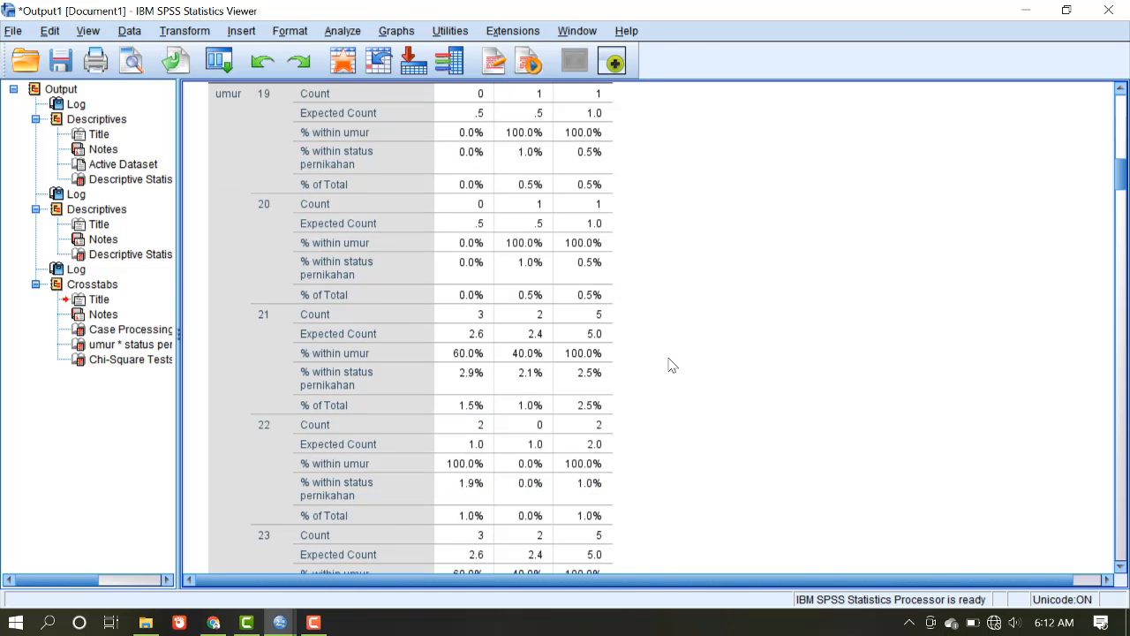
- Read through the remaining ages of the crosstabulation, examining the rows for ages 66 to 76 by marital status
scroll(671, 362, down, 20)
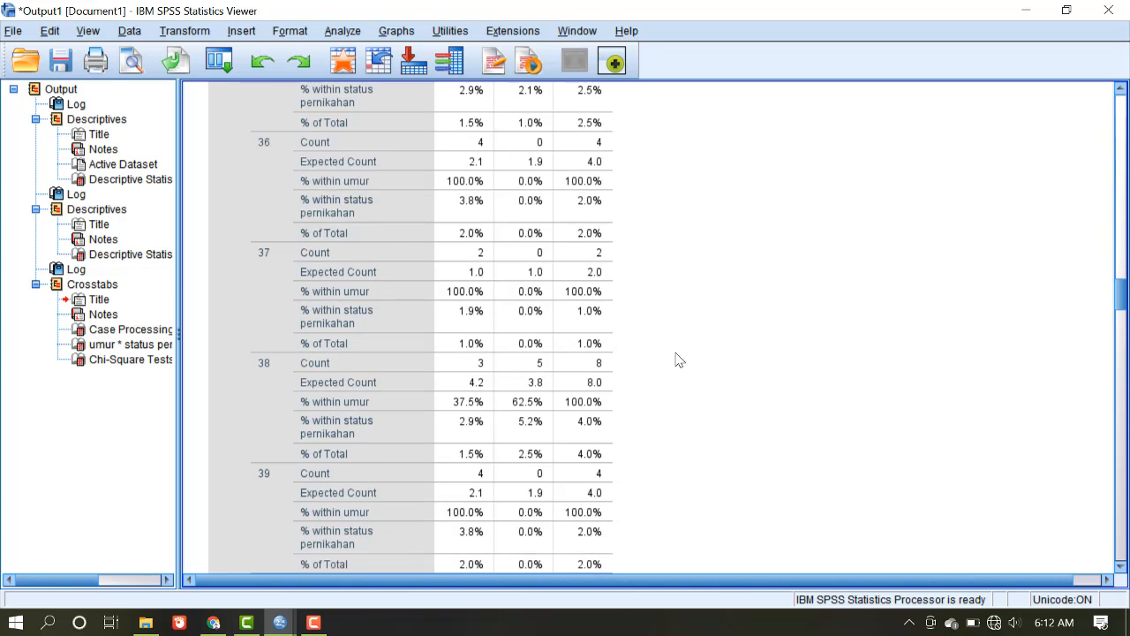
scroll(678, 359, down, 12)
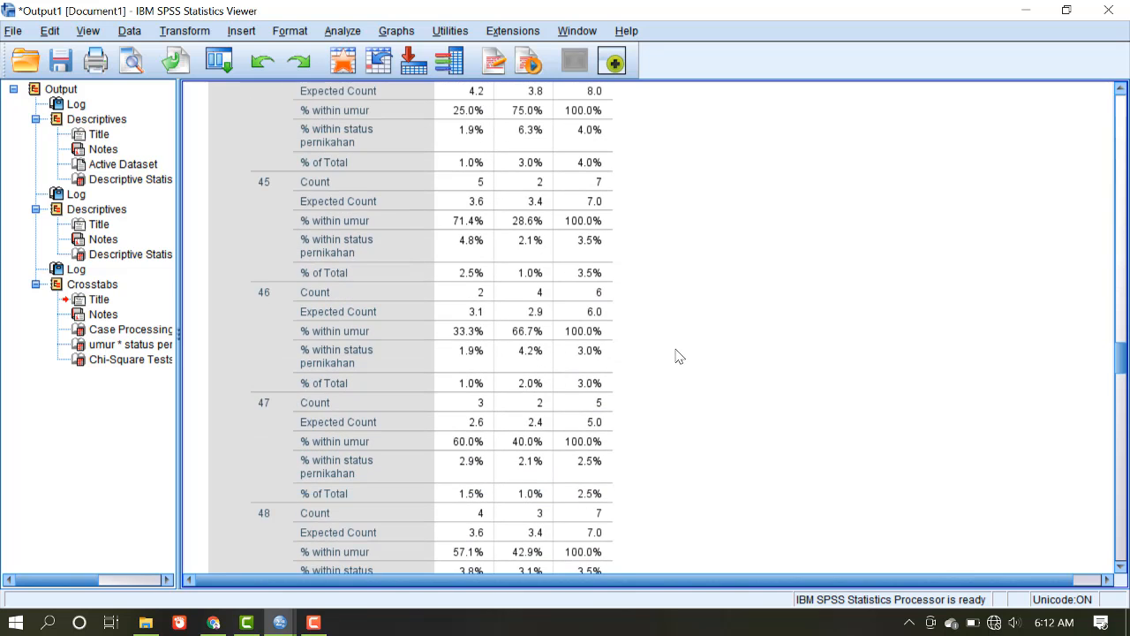
scroll(676, 357, down, 20)
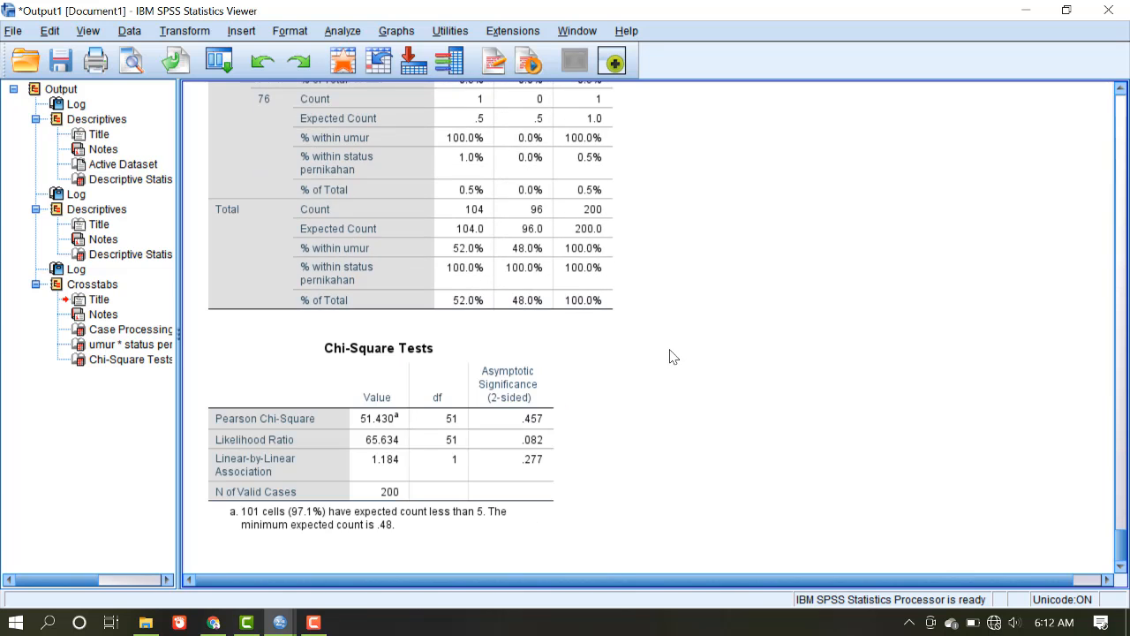
scroll(671, 356, up, 6)
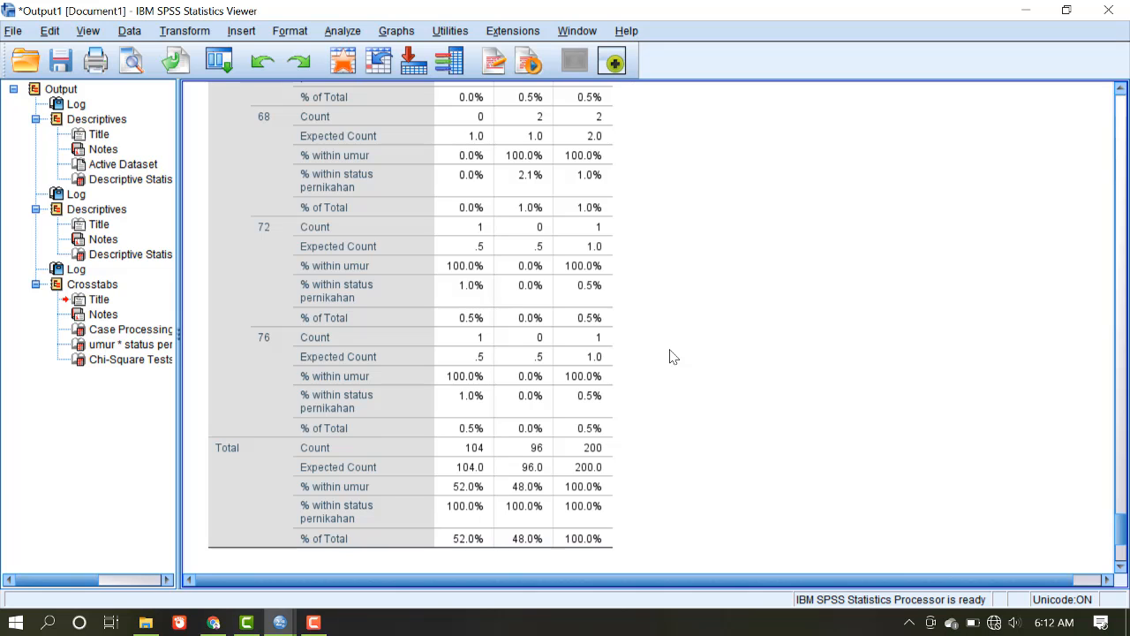
scroll(671, 356, up, 2)
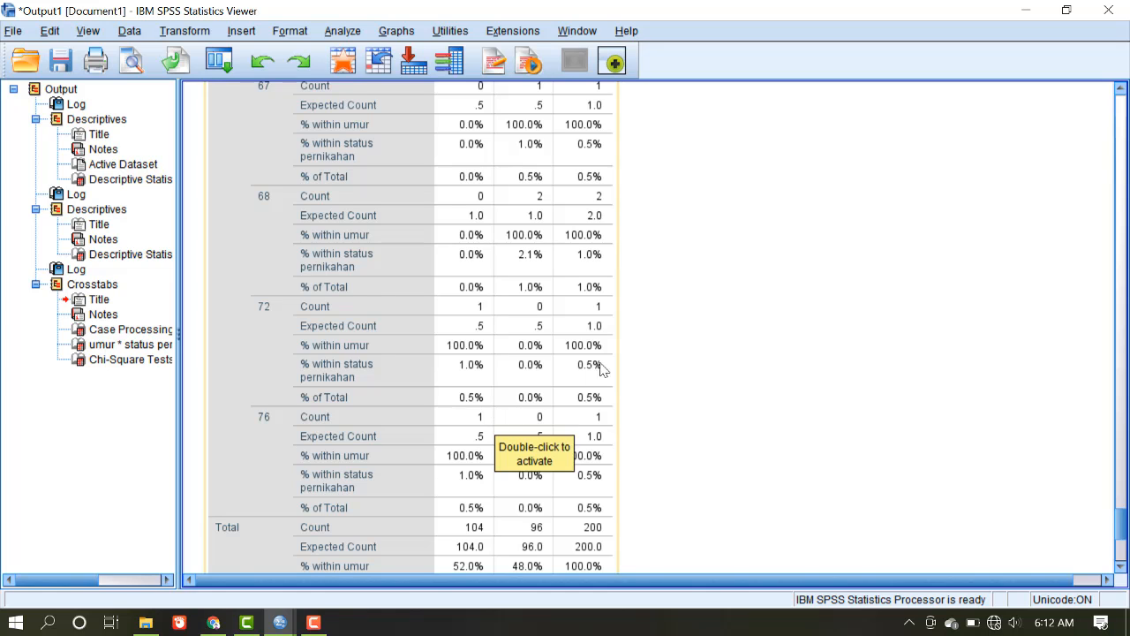
scroll(483, 393, up, 2)
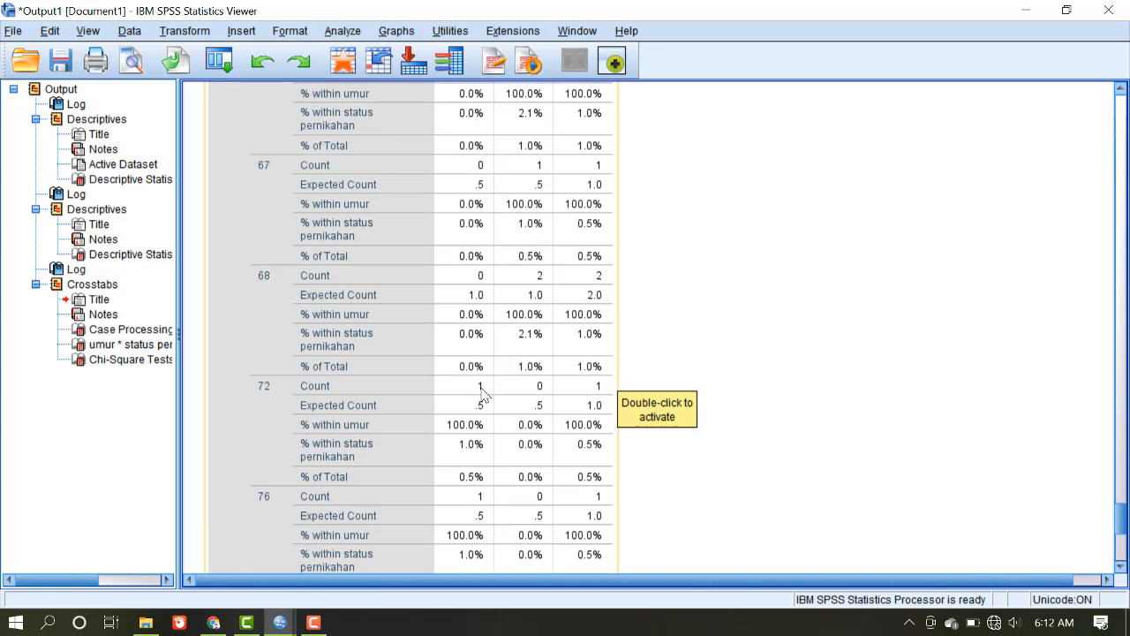
scroll(488, 319, up, 2)
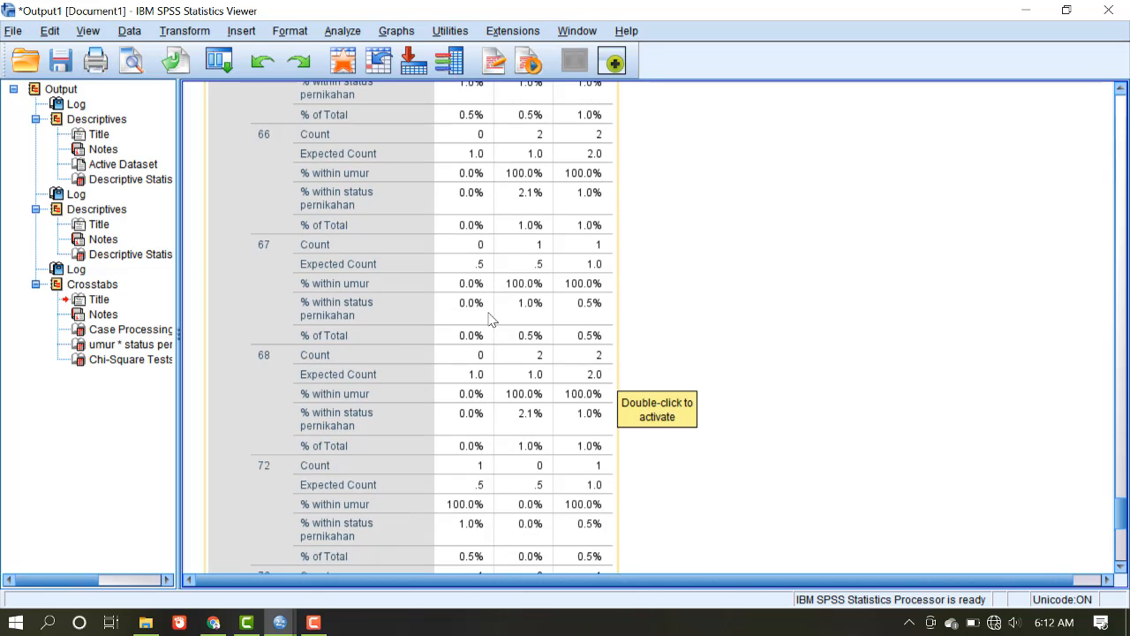
scroll(488, 320, down, 6)
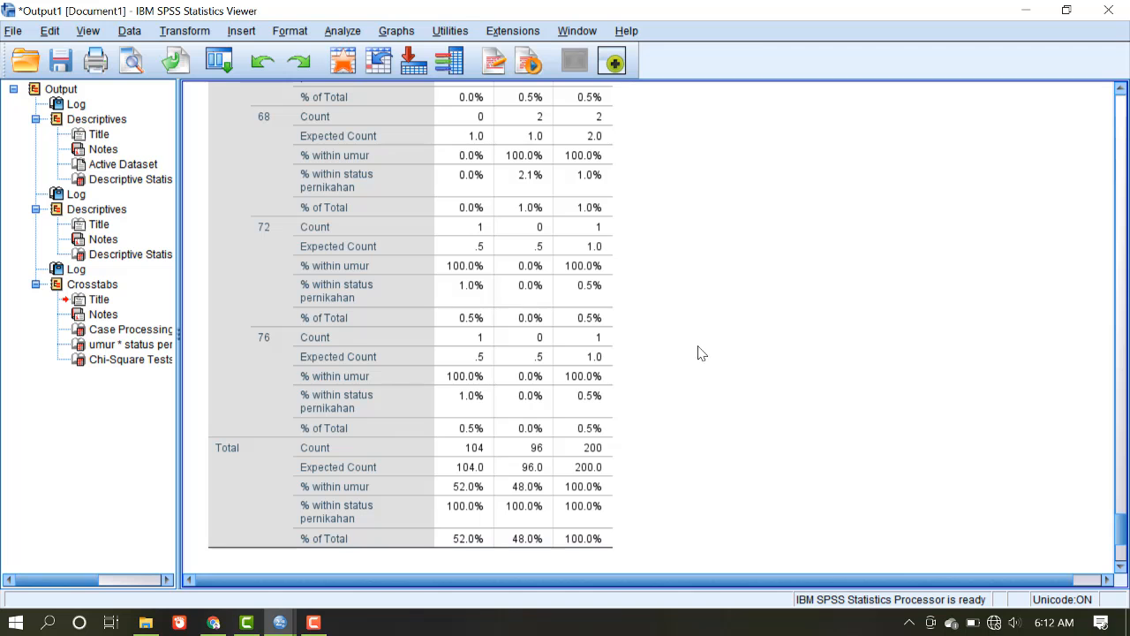
- Compare the younger and older age groups in the crosstabulation, checking the age 76 row and the Total section
scroll(702, 349, up, 10)
scroll(704, 345, up, 20)
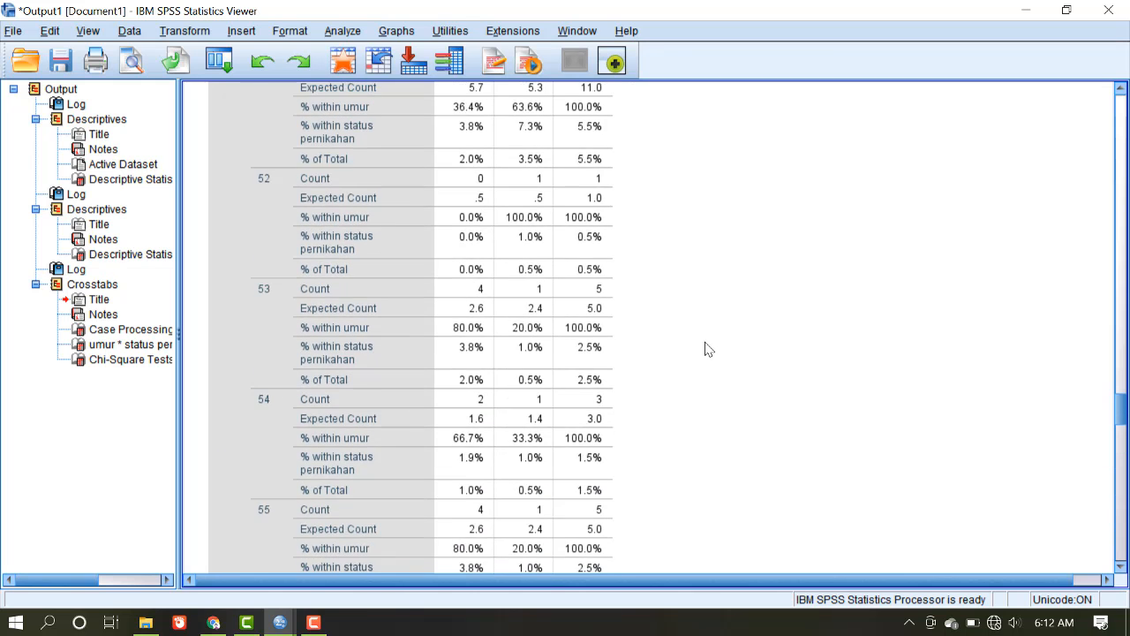
scroll(707, 353, up, 15)
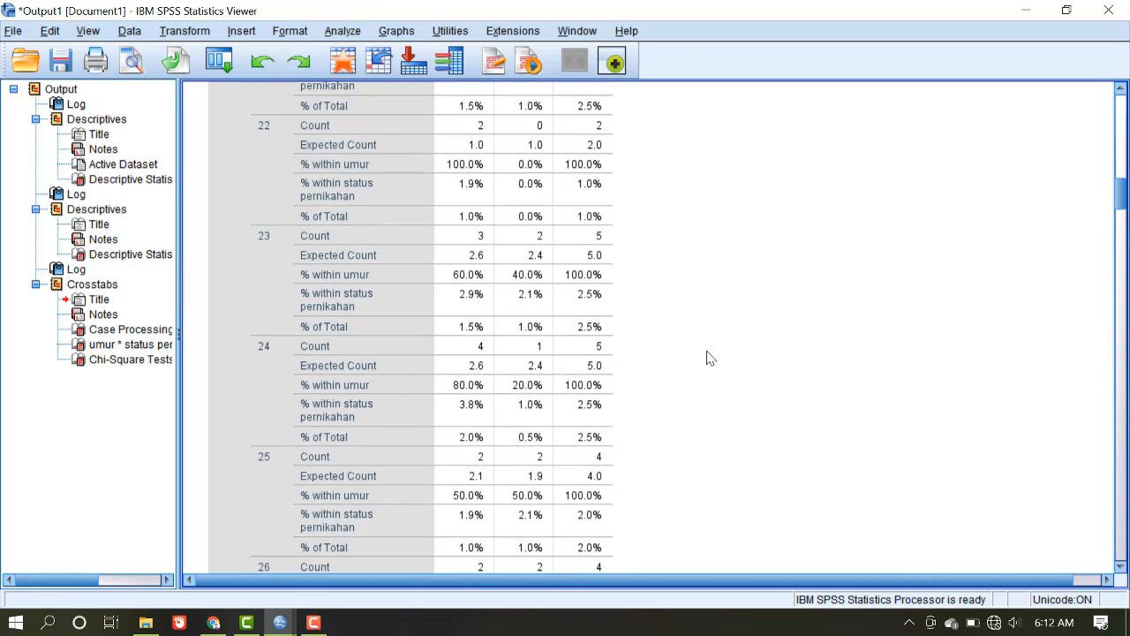
scroll(688, 336, down, 5)
scroll(501, 130, down, 20)
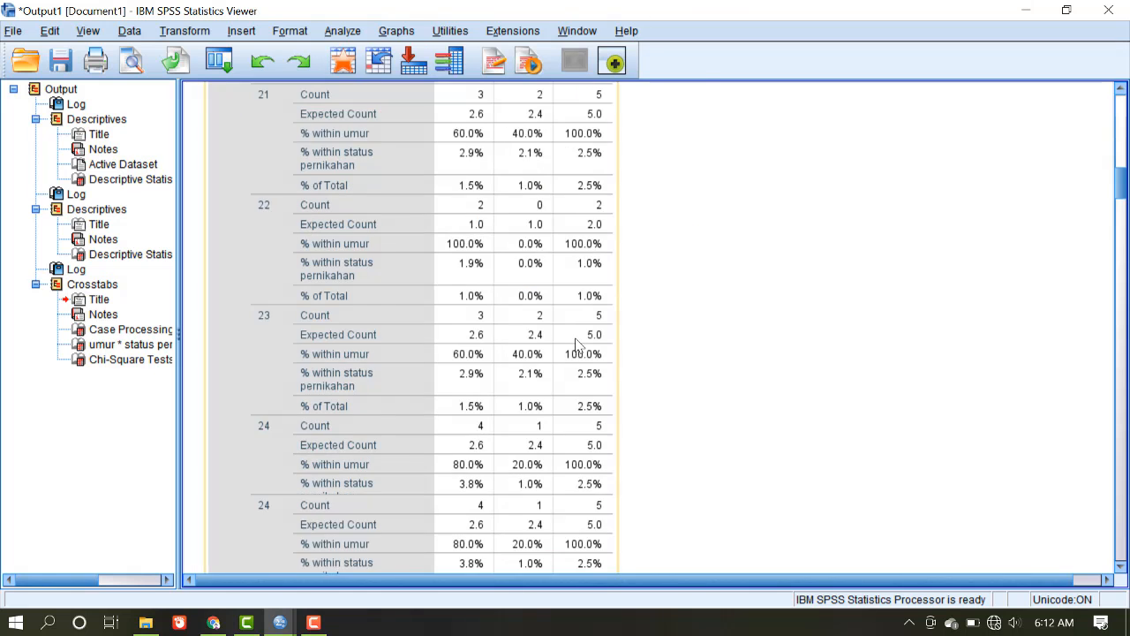
scroll(564, 369, down, 20)
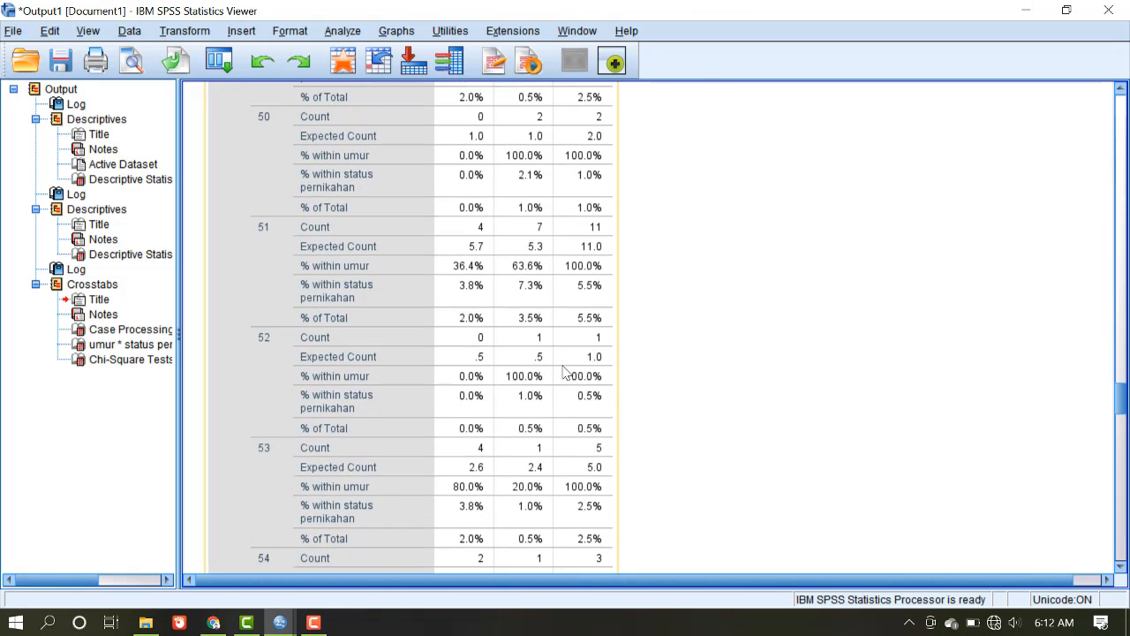
scroll(565, 371, down, 6)
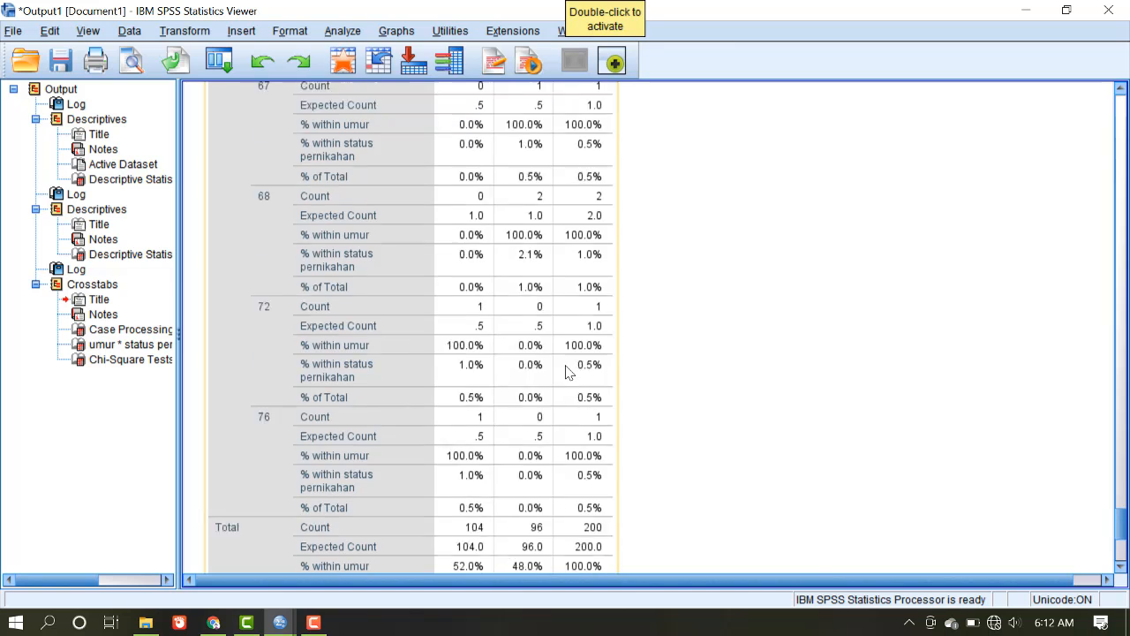
scroll(391, 344, up, 3)
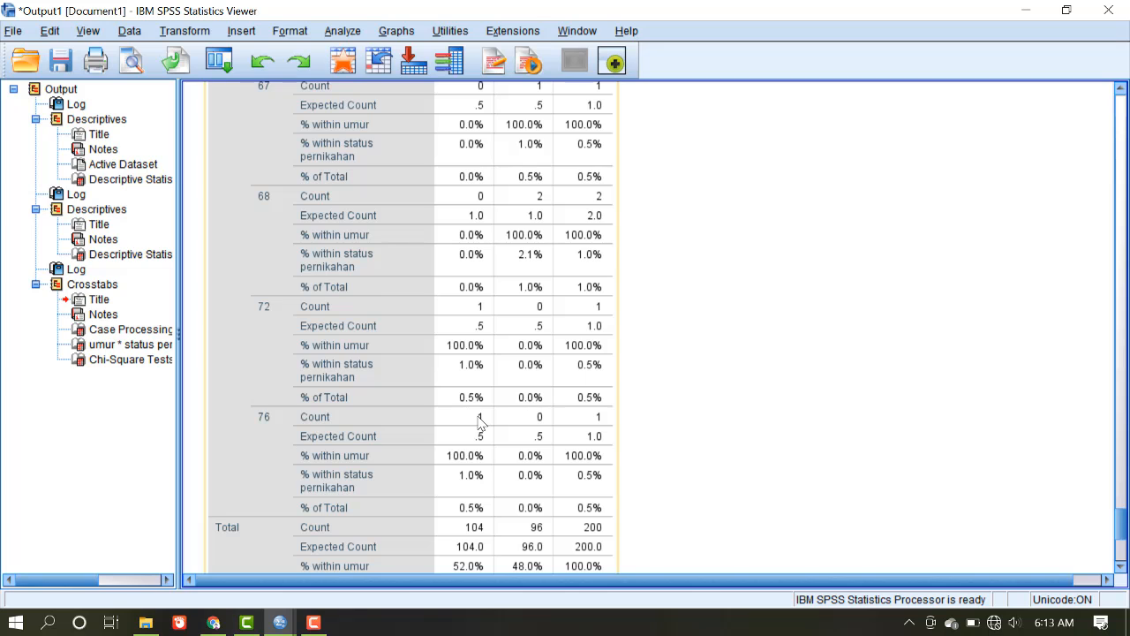
scroll(689, 441, down, 2)
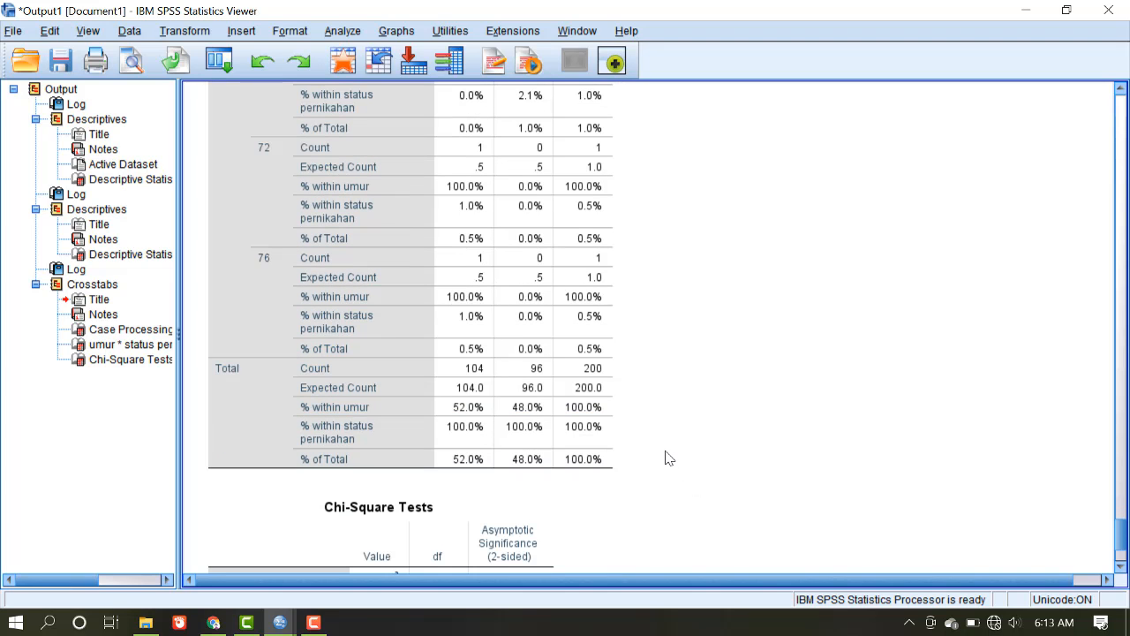
- Examine the Chi-Square Tests table, especially the Pearson Chi-Square asymptotic significance, and compare it with the crosstabulation rows for the oldest ages
scroll(669, 457, down, 2)
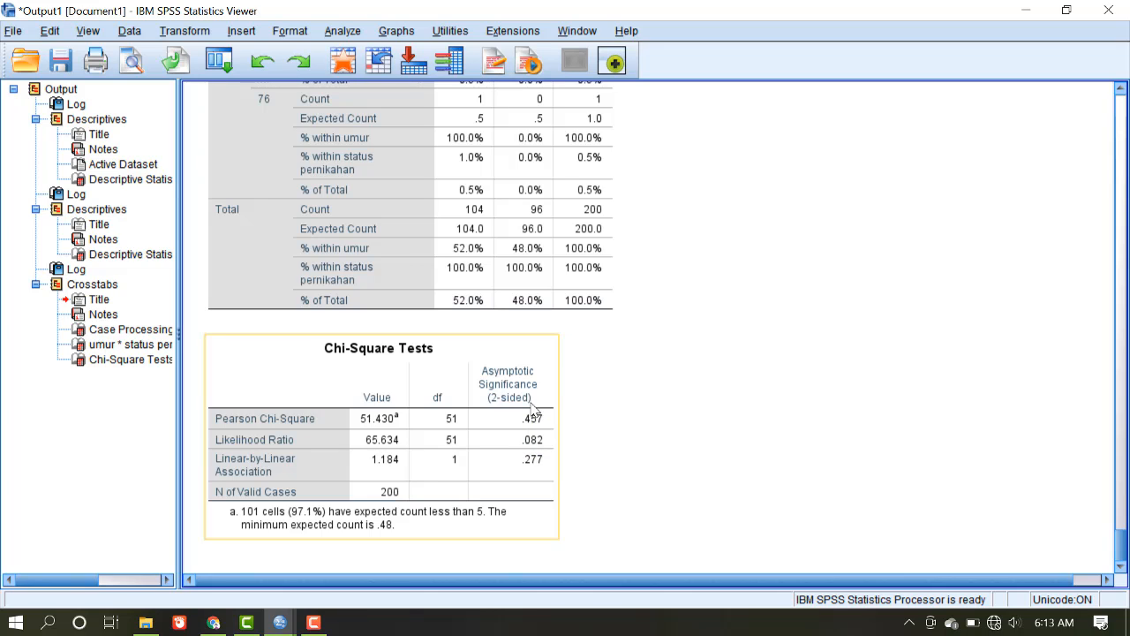
click(586, 315)
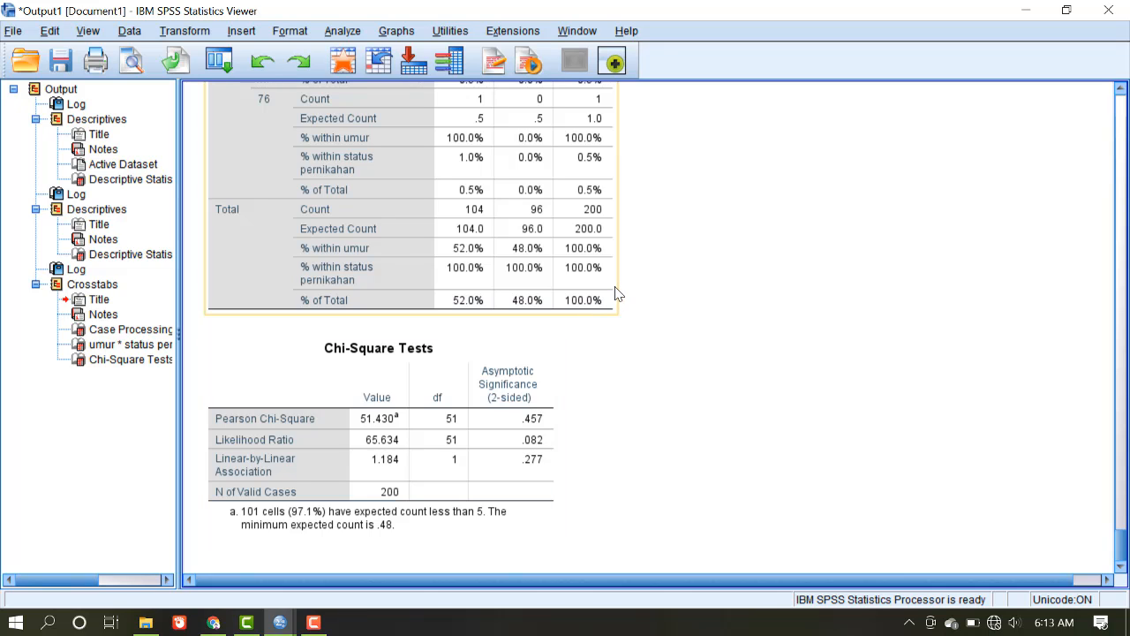
click(616, 294)
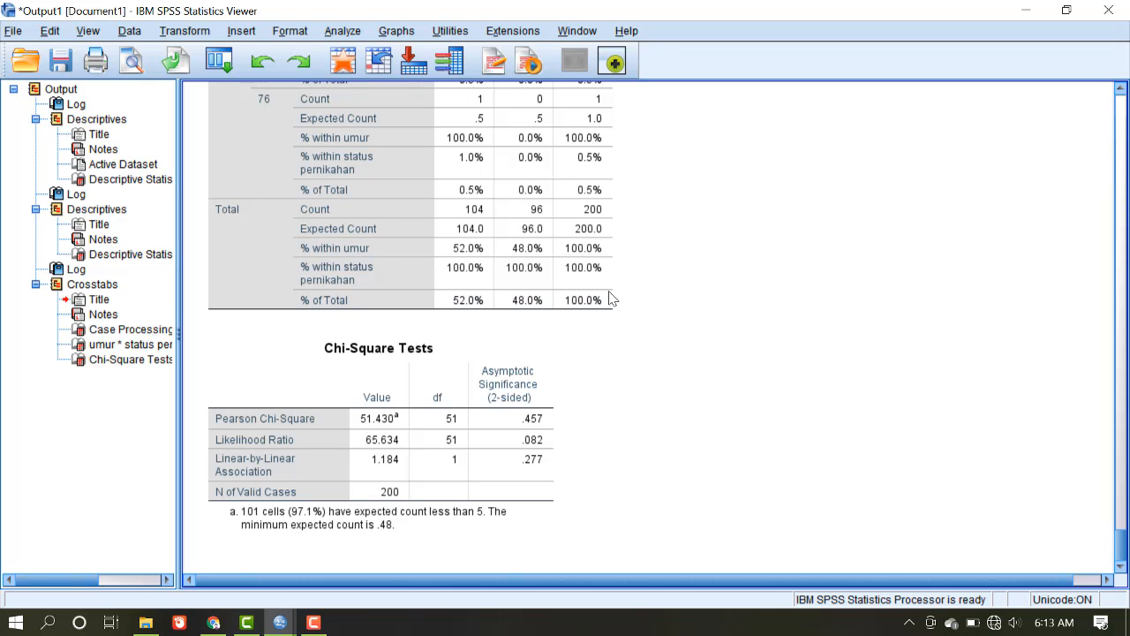
click(528, 415)
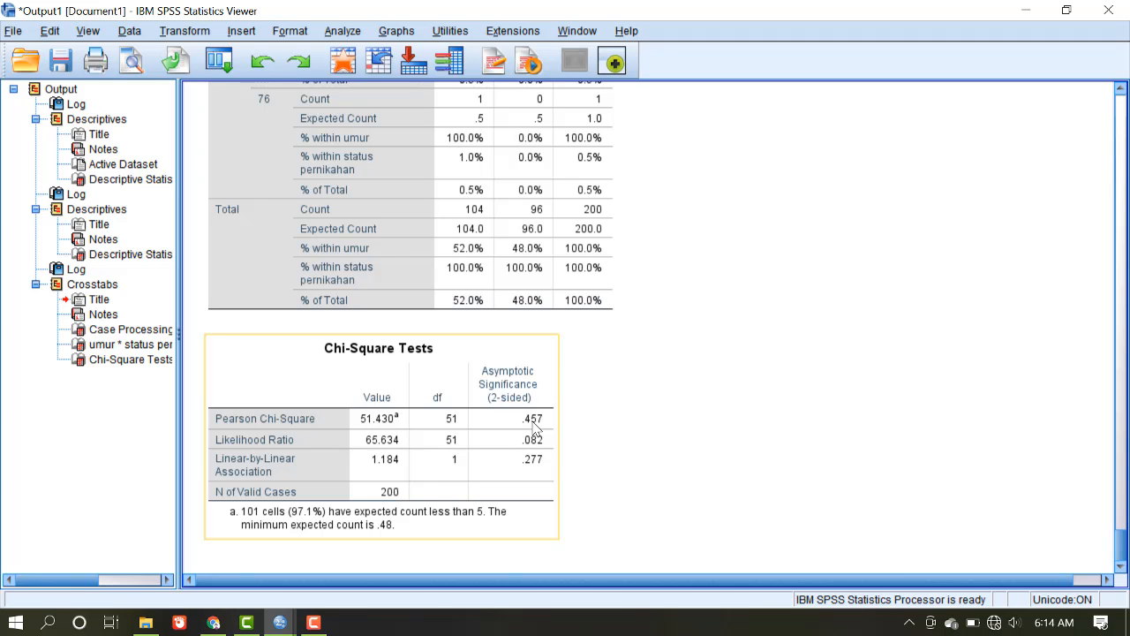
click(579, 422)
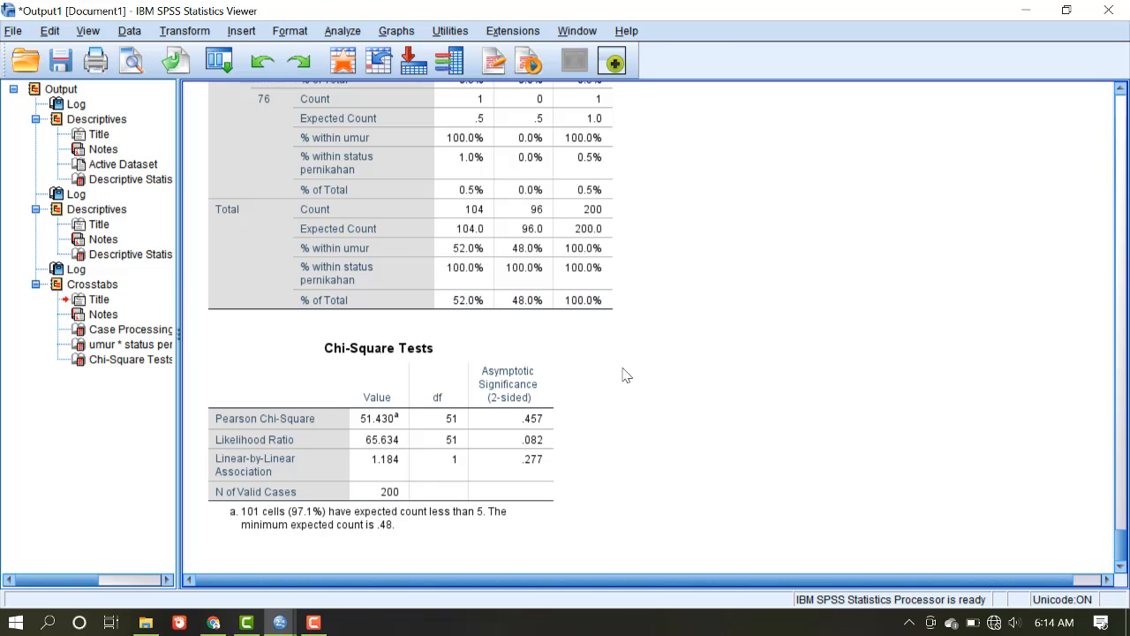
scroll(622, 375, up, 5)
scroll(622, 375, down, 5)
scroll(743, 320, up, 8)
scroll(743, 320, up, 10)
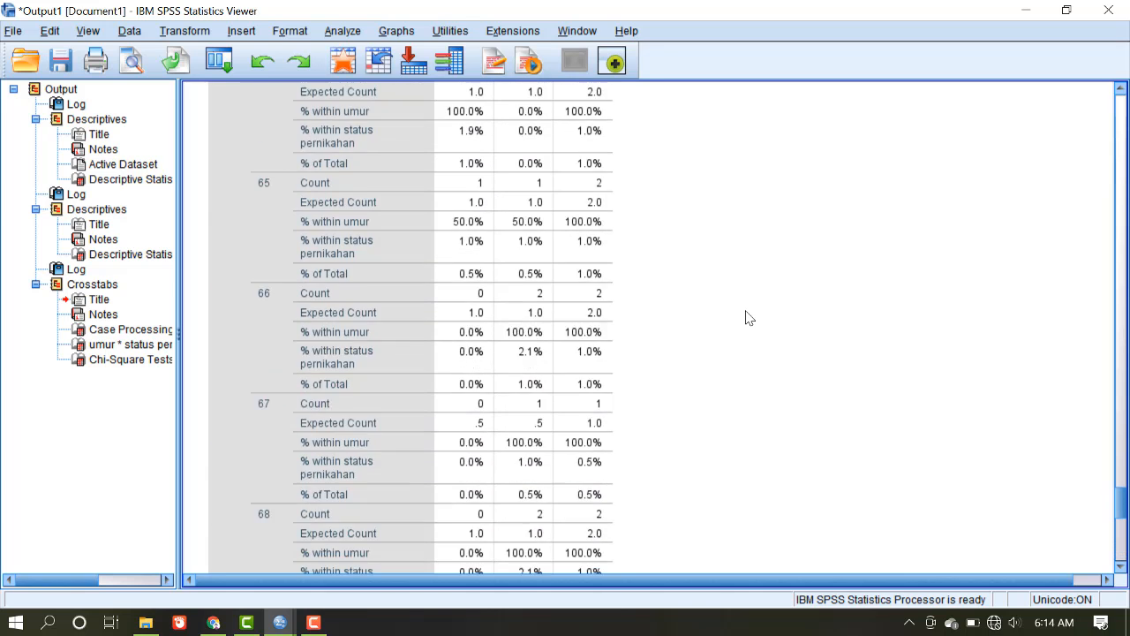
scroll(746, 318, down, 20)
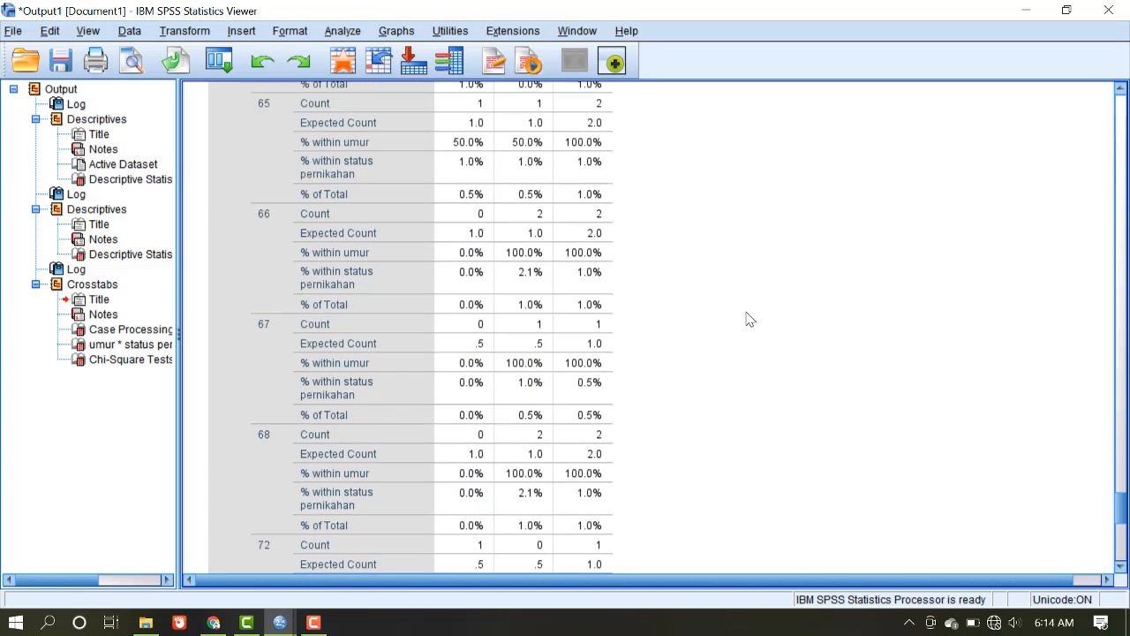